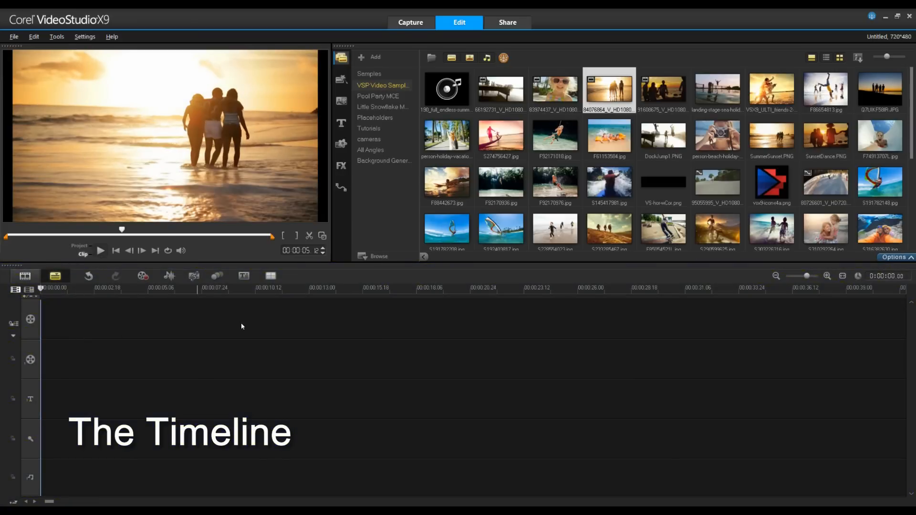
# Step: Create a library folder named Sunsets and import all six media files from the Sunset folder into it
pyautogui.click(372, 56)
pyautogui.write('Sunsets')
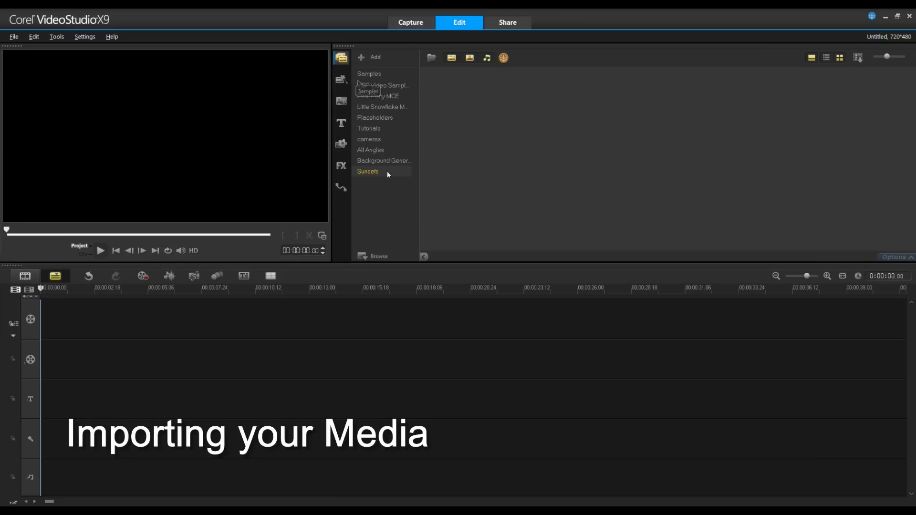
pyautogui.click(431, 58)
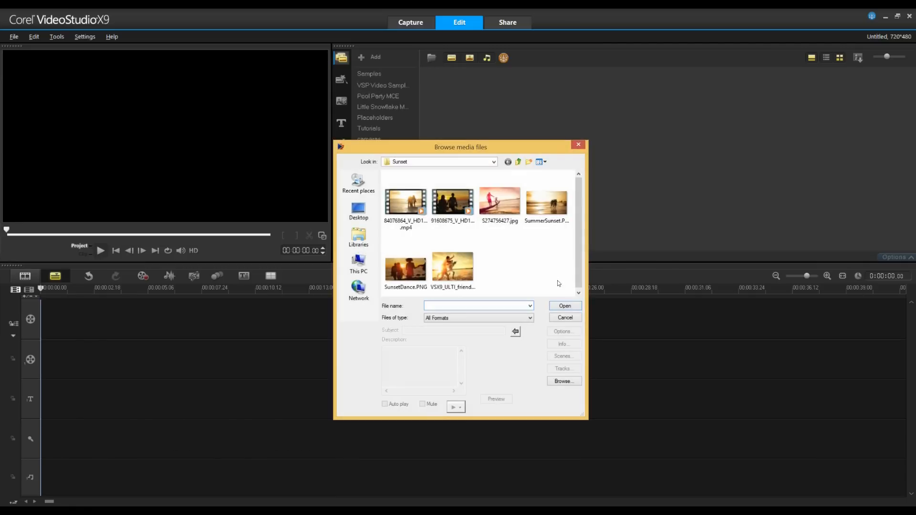
pyautogui.moveTo(559, 283); pyautogui.dragTo(381, 173)
pyautogui.click(565, 306)
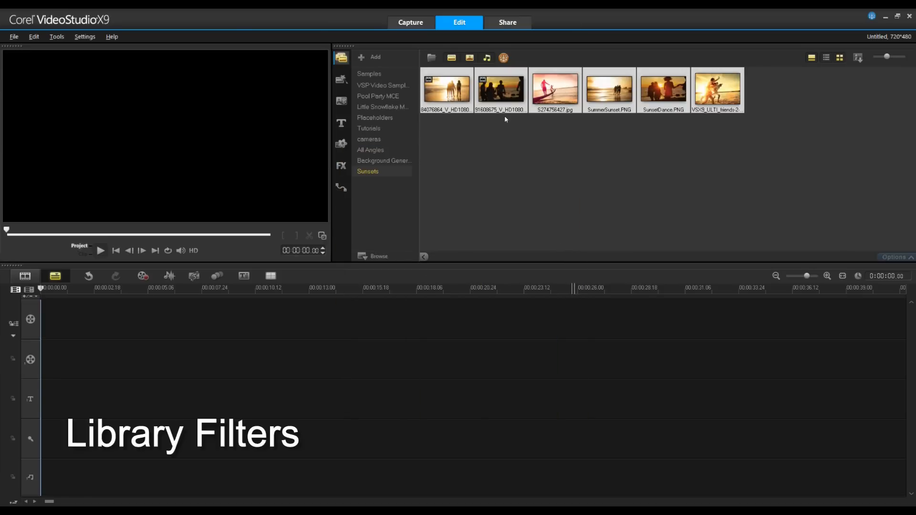
# Step: Hide audio files in the library, and switch the photo and video filters off and back on
pyautogui.click(487, 58)
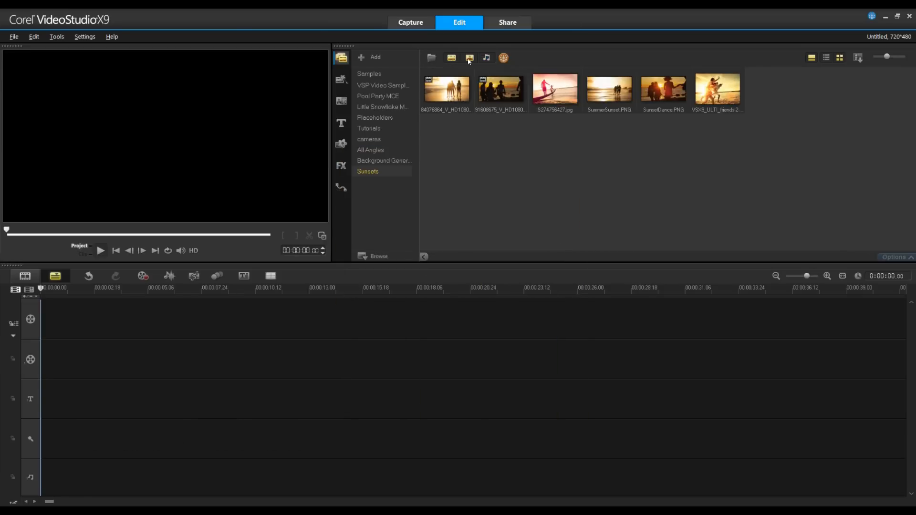
pyautogui.click(469, 59)
pyautogui.click(470, 59)
pyautogui.click(456, 62)
pyautogui.click(454, 61)
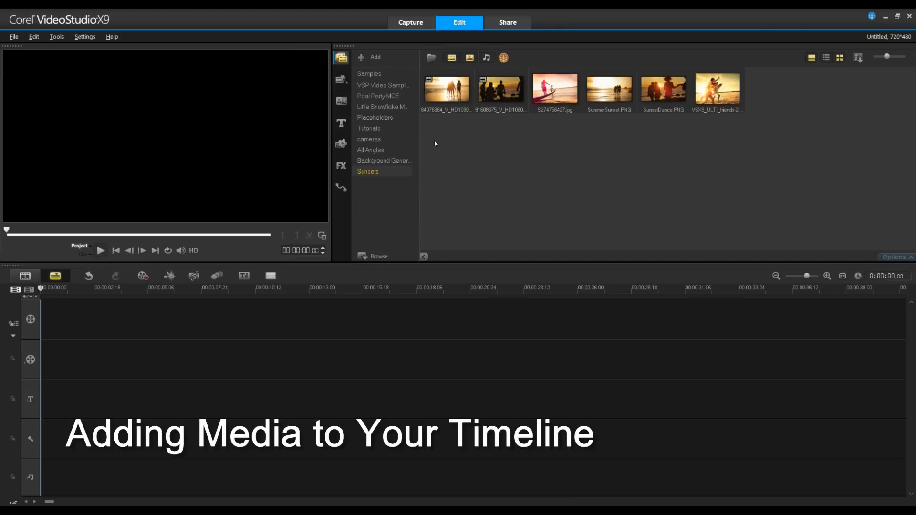
# Step: Place both video clips from the Sunsets folder on the main video track and fit the project to the timeline width
pyautogui.moveTo(495, 105); pyautogui.dragTo(489, 311)
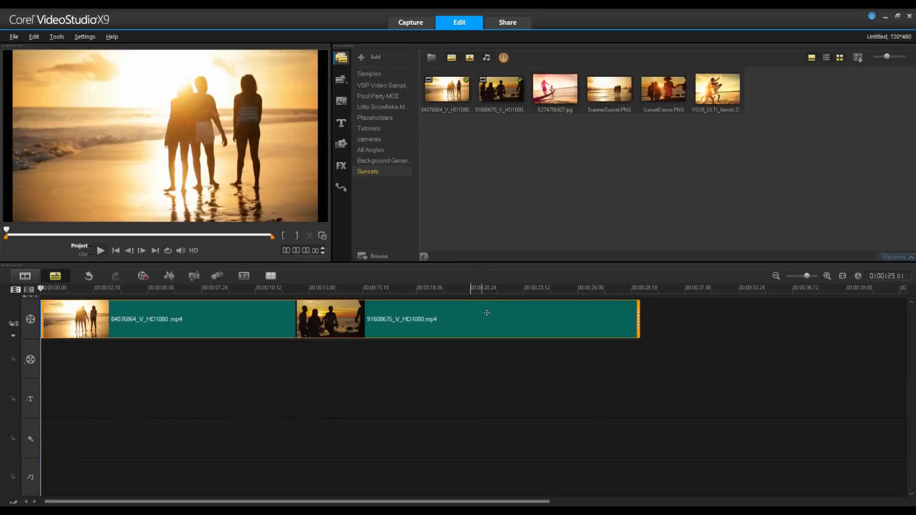
pyautogui.click(828, 277)
pyautogui.click(828, 277)
pyautogui.click(776, 276)
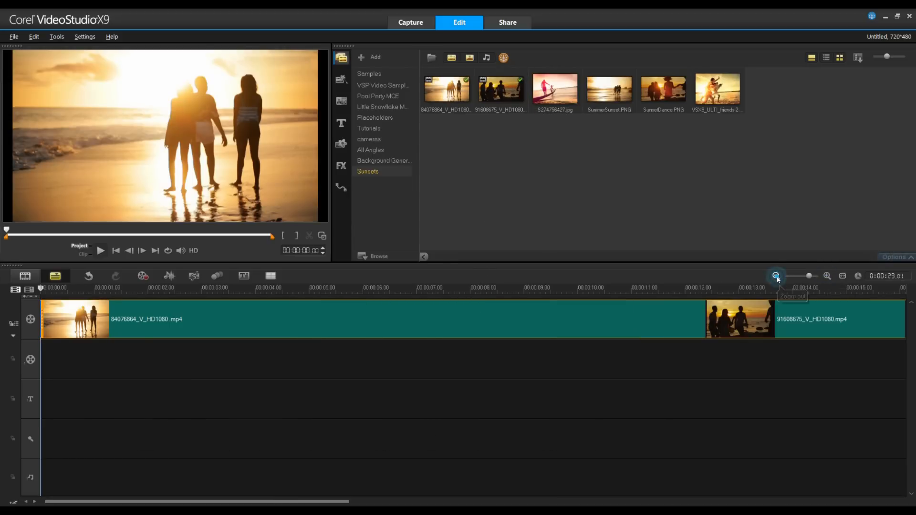
pyautogui.click(842, 277)
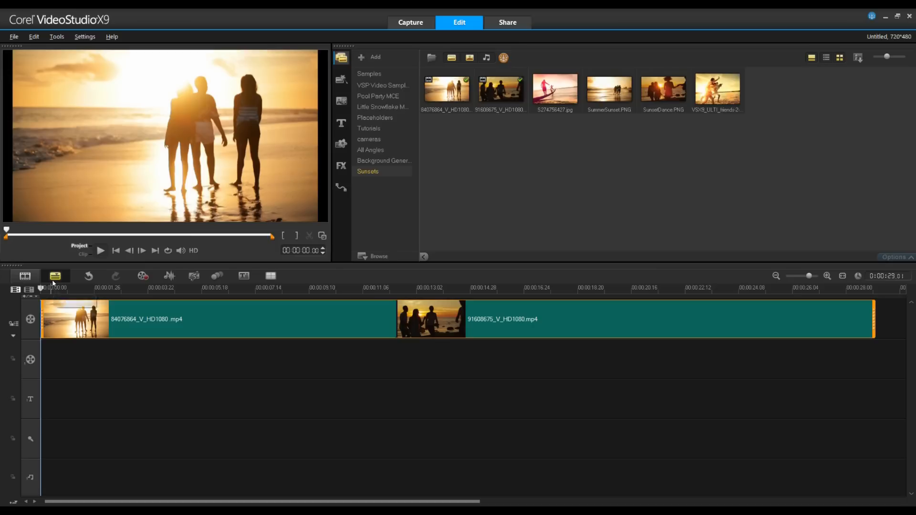
# Step: Examine the two clips in Storyboard View and return to Timeline View
pyautogui.click(21, 282)
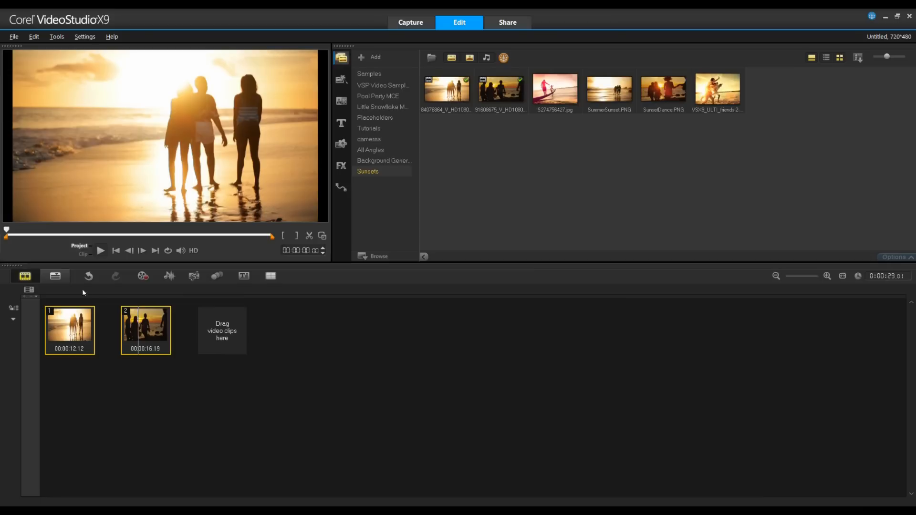
pyautogui.click(65, 280)
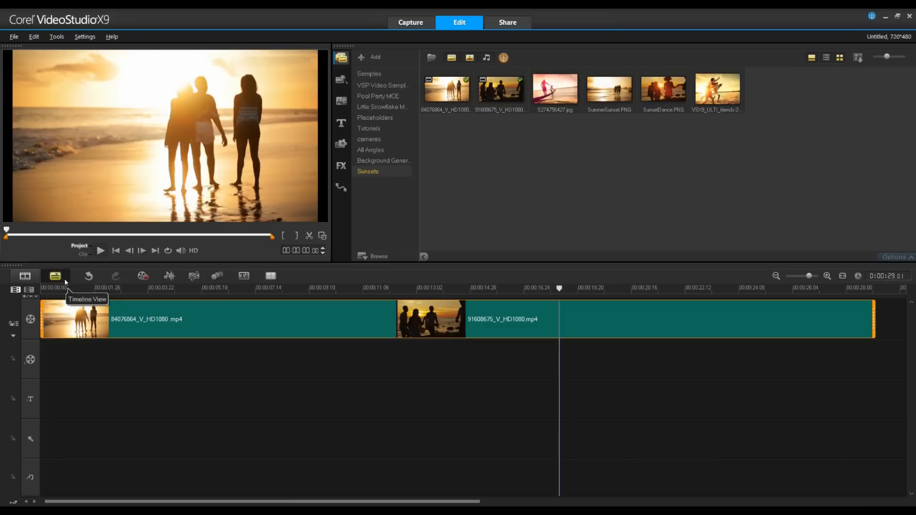
pyautogui.click(322, 359)
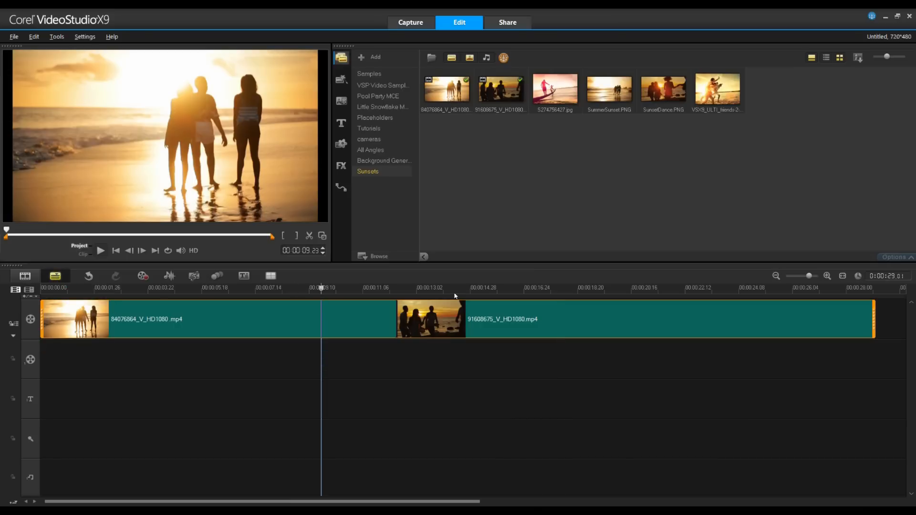
# Step: Place the four sunset photos one after another on the overlay track, starting at about 14 seconds
pyautogui.moveTo(556, 134); pyautogui.dragTo(743, 87)
pyautogui.moveTo(567, 100); pyautogui.dragTo(470, 361)
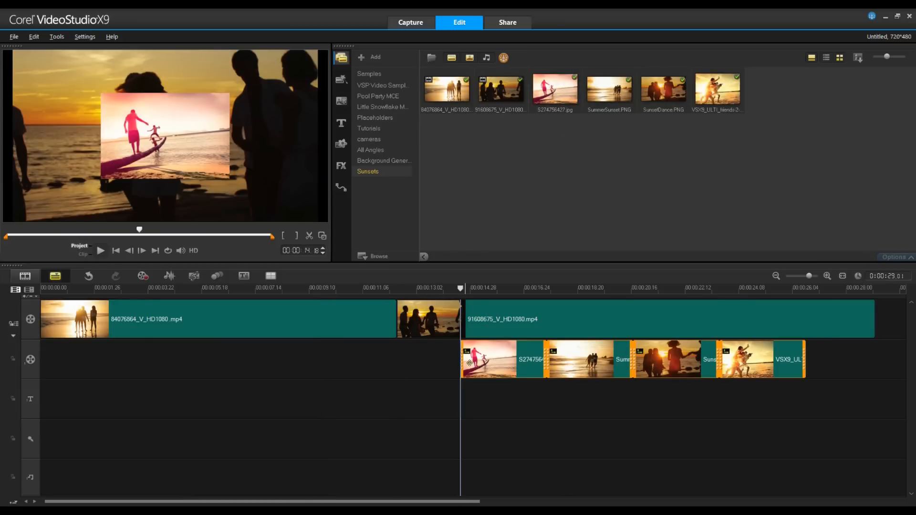
pyautogui.click(437, 358)
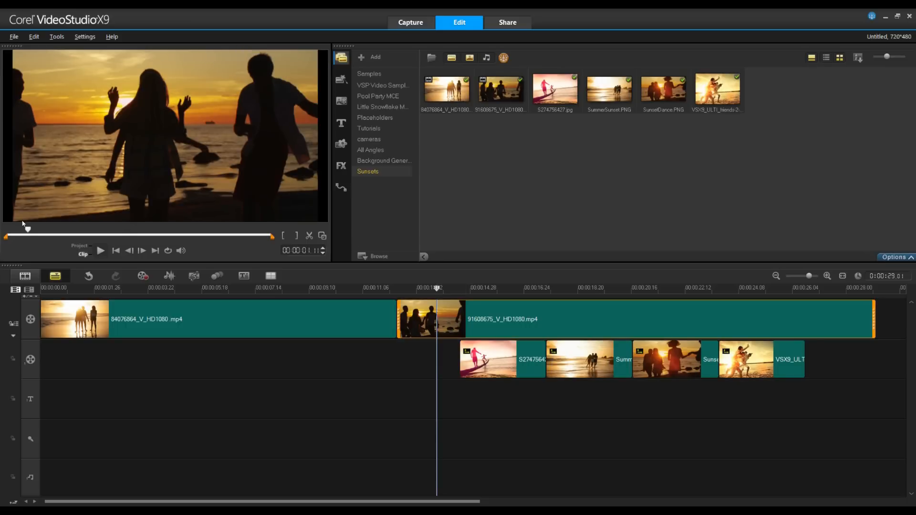
# Step: Anchor the first overlay photo, the pink surfing shot, at the top left of the video frame
pyautogui.click(504, 400)
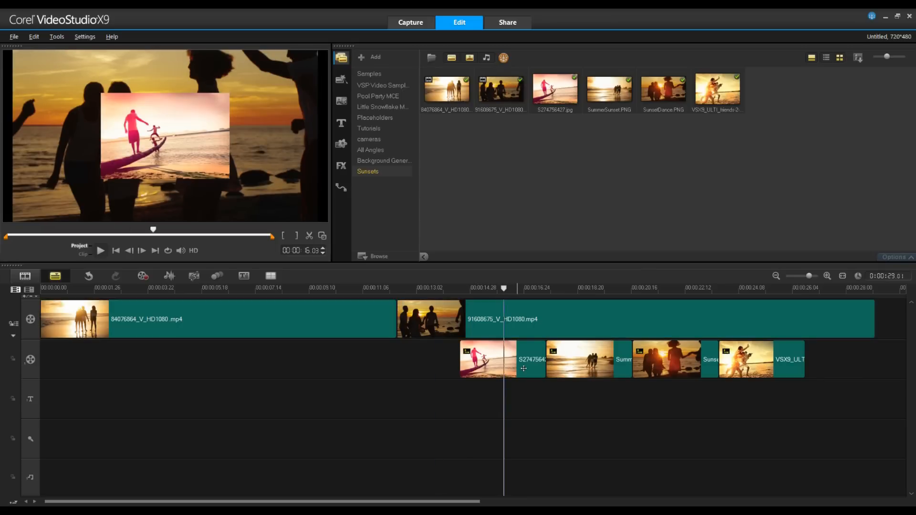
pyautogui.click(524, 369)
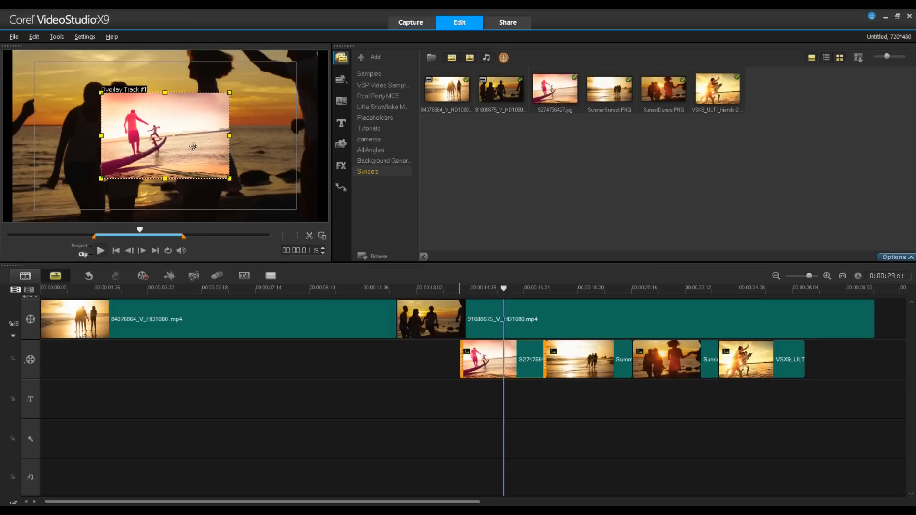
pyautogui.rightClick(193, 146)
pyautogui.moveTo(195, 152)
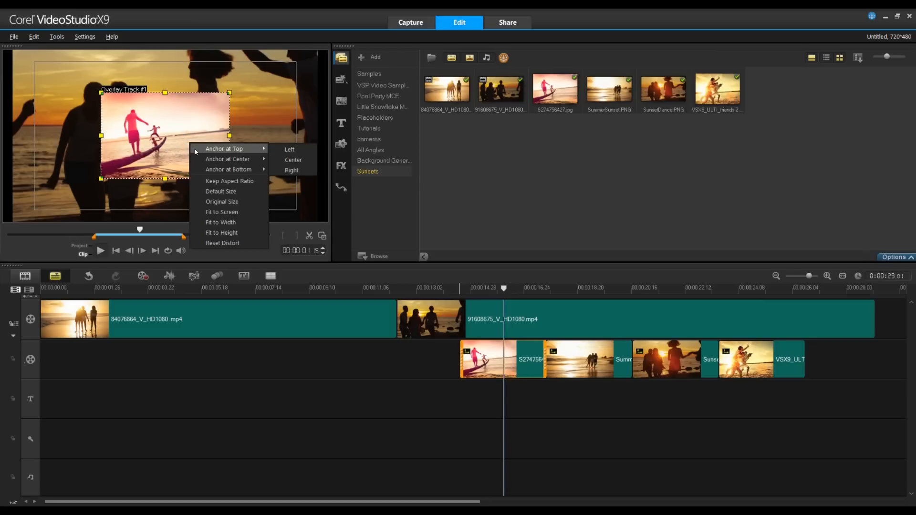
pyautogui.click(300, 152)
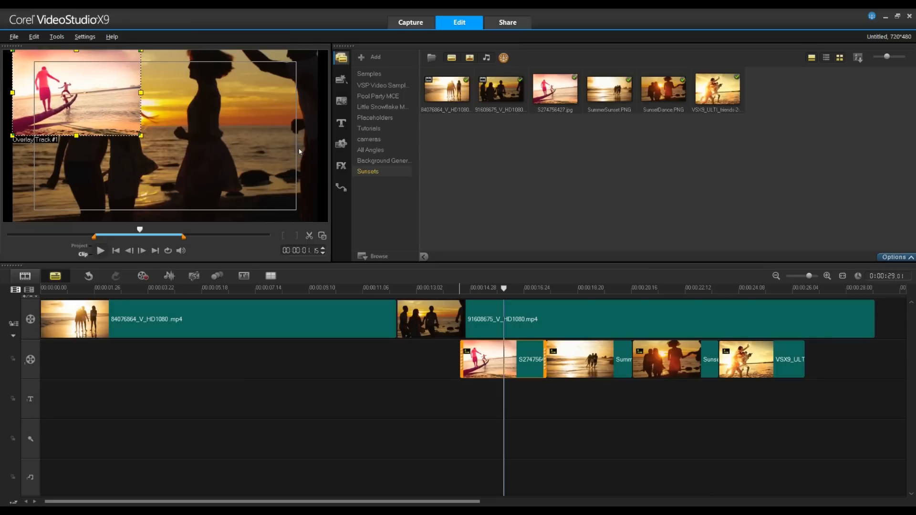
# Step: Give the first overlay photo a fade-in and a fade-out with a static entrance instead of a directional one
pyautogui.click(894, 258)
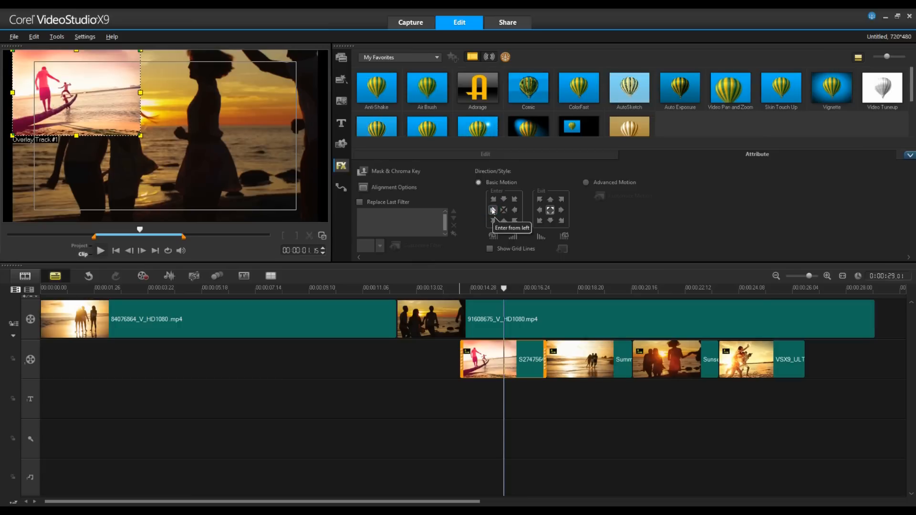
pyautogui.click(493, 210)
pyautogui.click(514, 237)
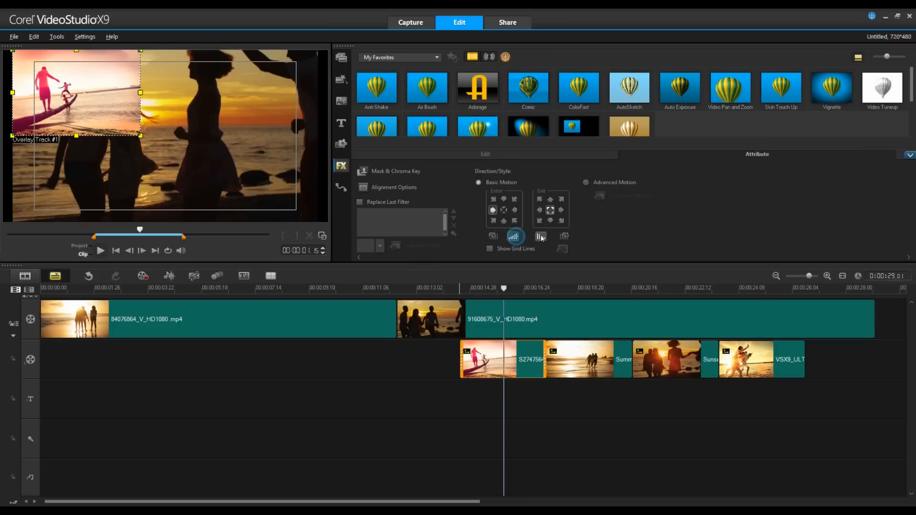
pyautogui.click(541, 237)
pyautogui.click(504, 211)
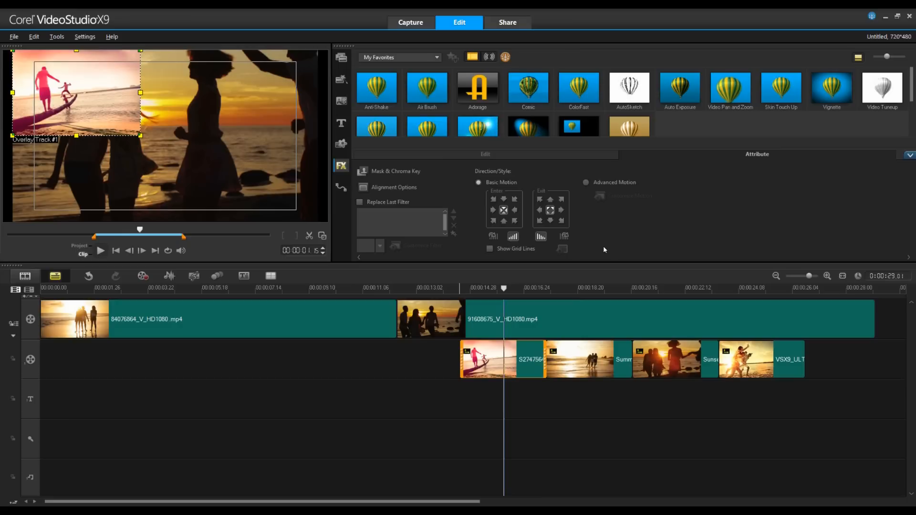
# Step: Show grid lines in the preview and widen the first overlay photo to half the frame width
pyautogui.click(490, 249)
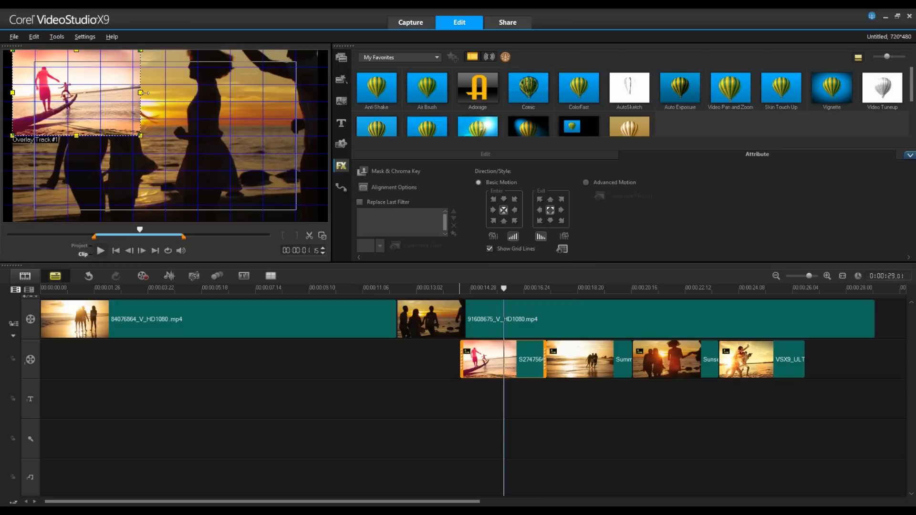
pyautogui.moveTo(140, 93); pyautogui.dragTo(170, 101)
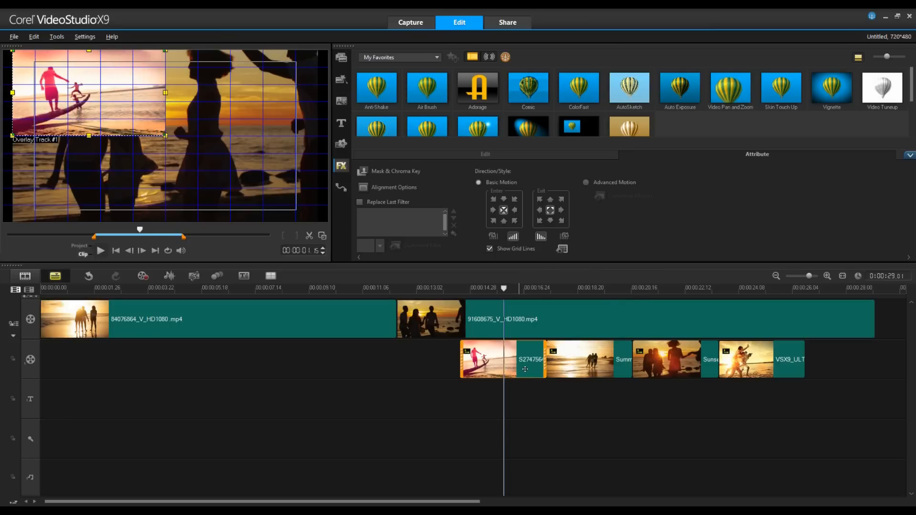
# Step: Copy the first overlay photo's attributes and paste all of them onto the other three overlay photos
pyautogui.rightClick(520, 363)
pyautogui.click(562, 227)
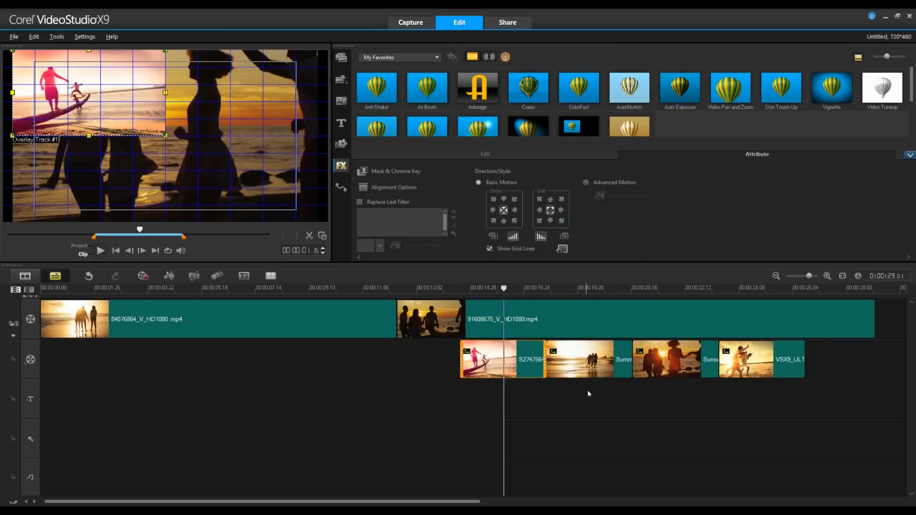
pyautogui.click(589, 371)
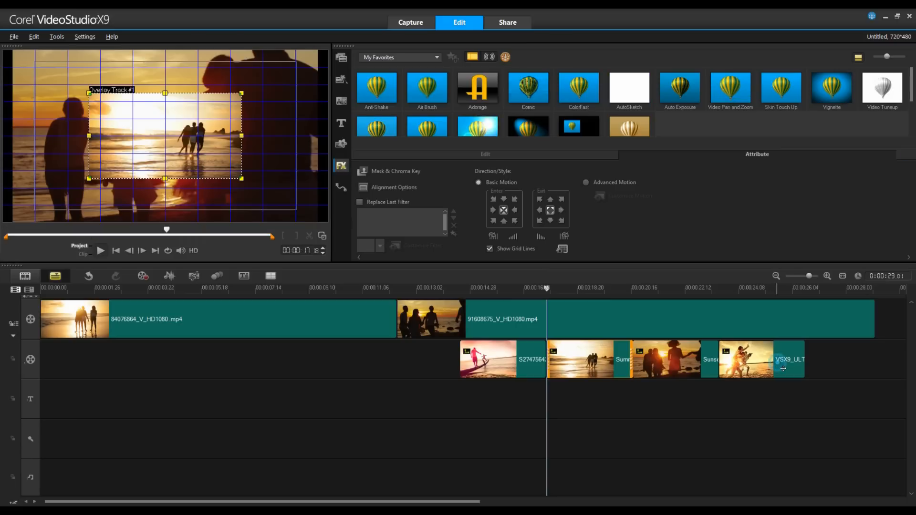
pyautogui.keyDown('shift'); pyautogui.click(783, 369); pyautogui.keyUp('shift')
pyautogui.rightClick(783, 369)
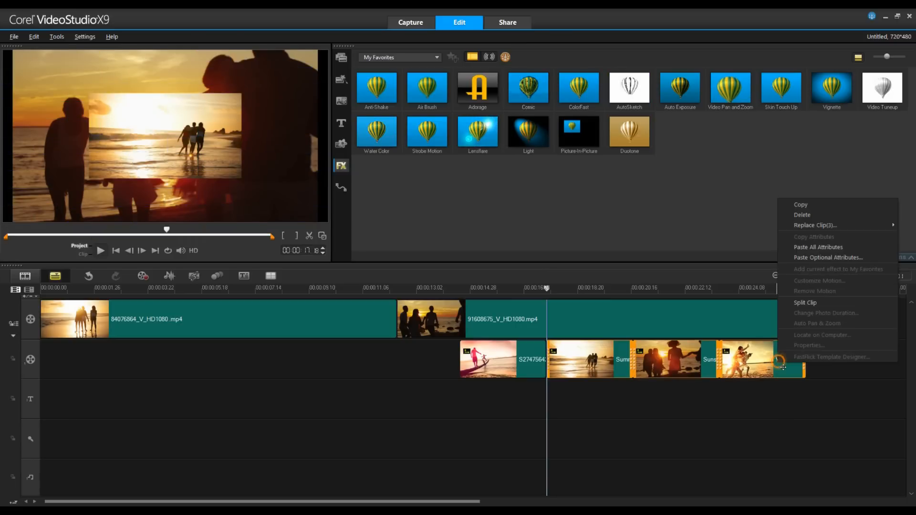
pyautogui.click(824, 247)
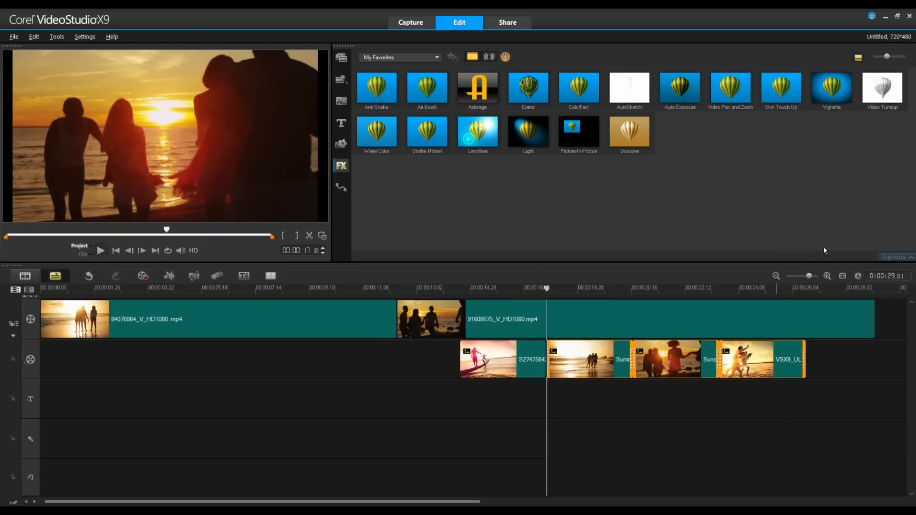
# Step: Anchor the second overlay photo, SummerSunset, at the top right of the video frame
pyautogui.click(622, 407)
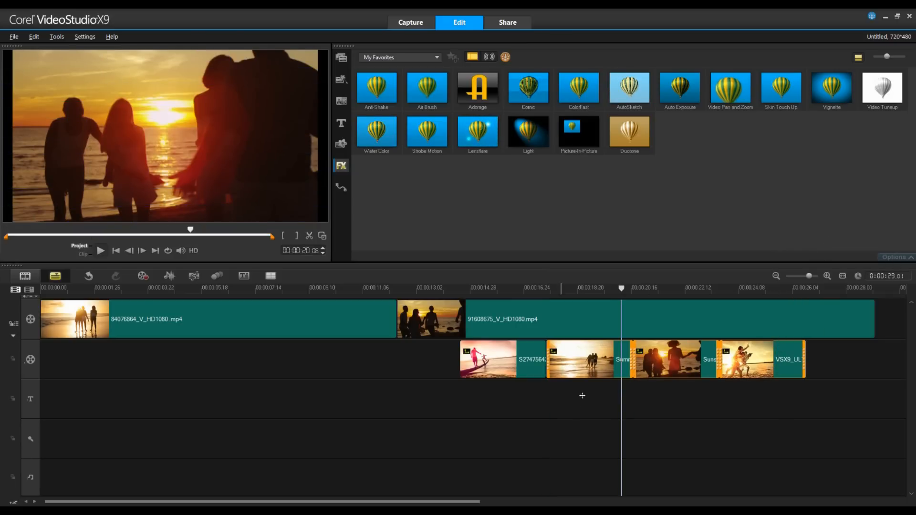
pyautogui.click(579, 376)
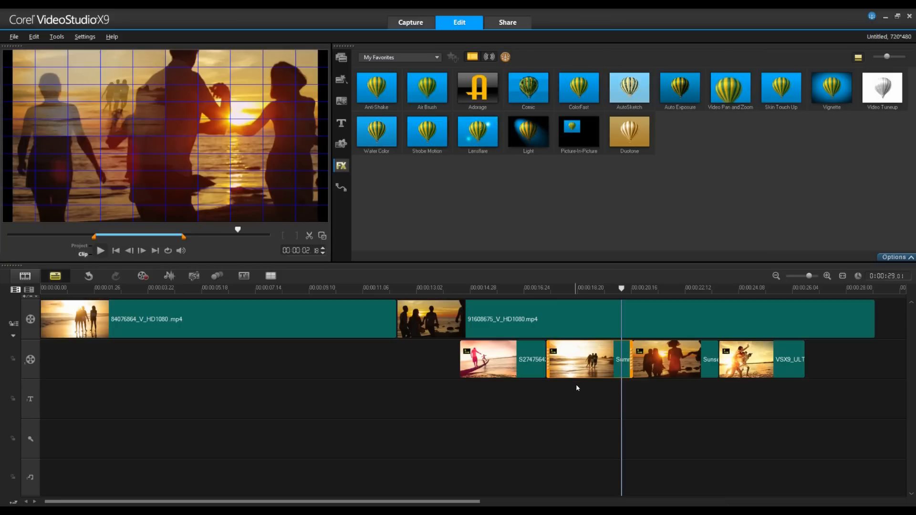
pyautogui.click(576, 386)
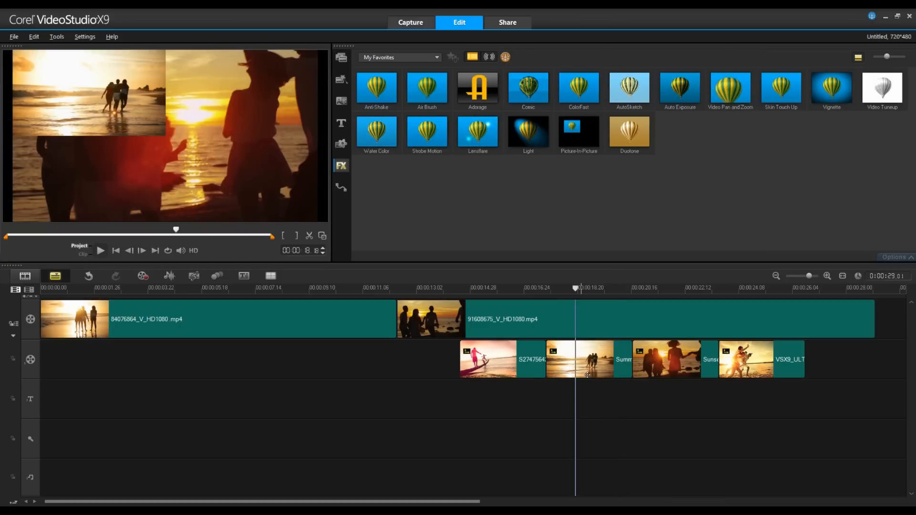
pyautogui.click(587, 376)
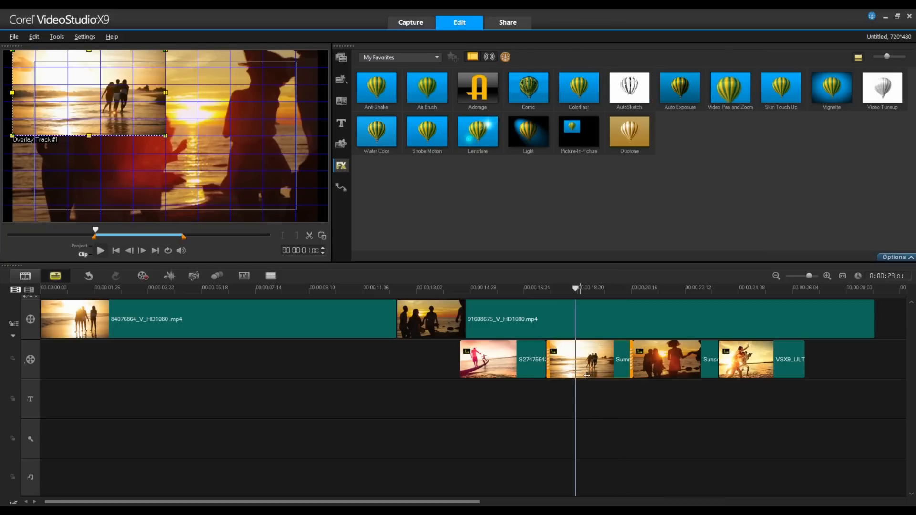
pyautogui.rightClick(133, 105)
pyautogui.moveTo(188, 110)
pyautogui.click(243, 134)
# Step: Anchor the third overlay photo, SunsetDance, at the bottom right of the video frame
pyautogui.click(660, 374)
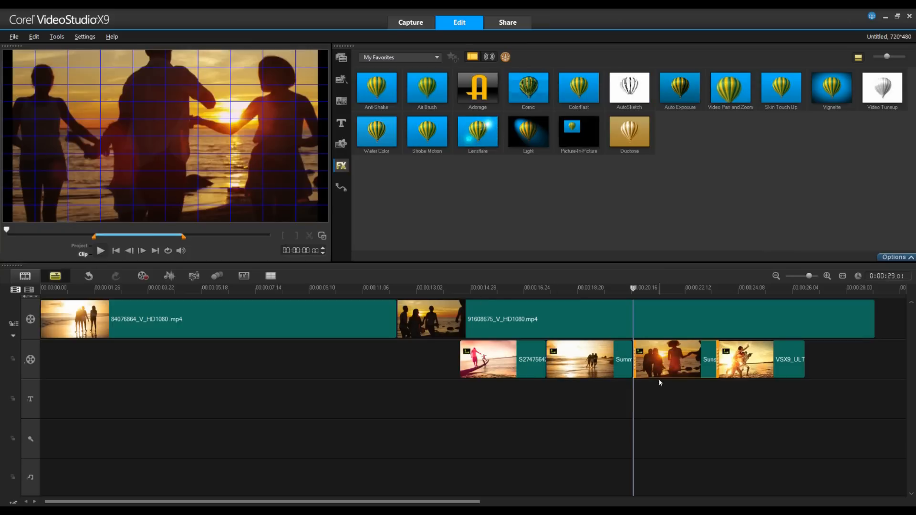
pyautogui.click(645, 292)
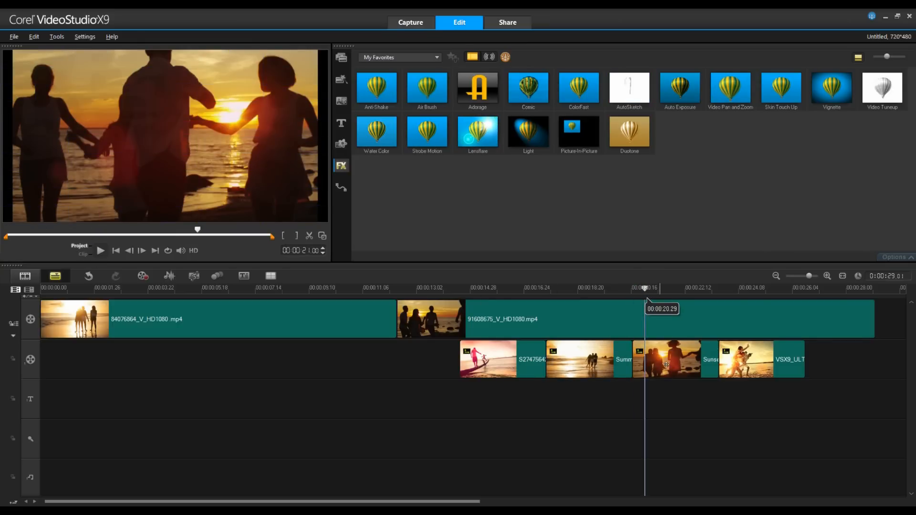
pyautogui.click(666, 365)
pyautogui.rightClick(140, 113)
pyautogui.moveTo(195, 142)
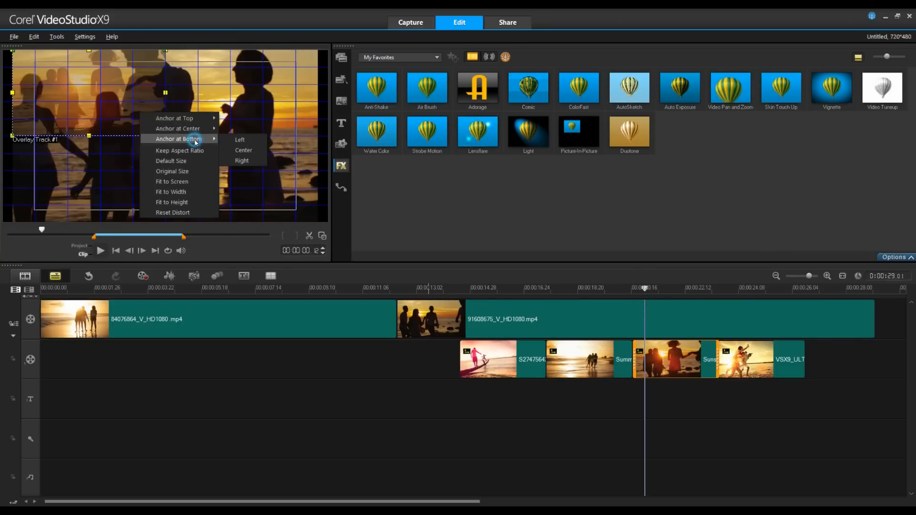
pyautogui.click(242, 161)
# Step: Anchor the fourth overlay photo, the VSX9_ULTI friends picture, at the bottom left of the video frame
pyautogui.click(744, 356)
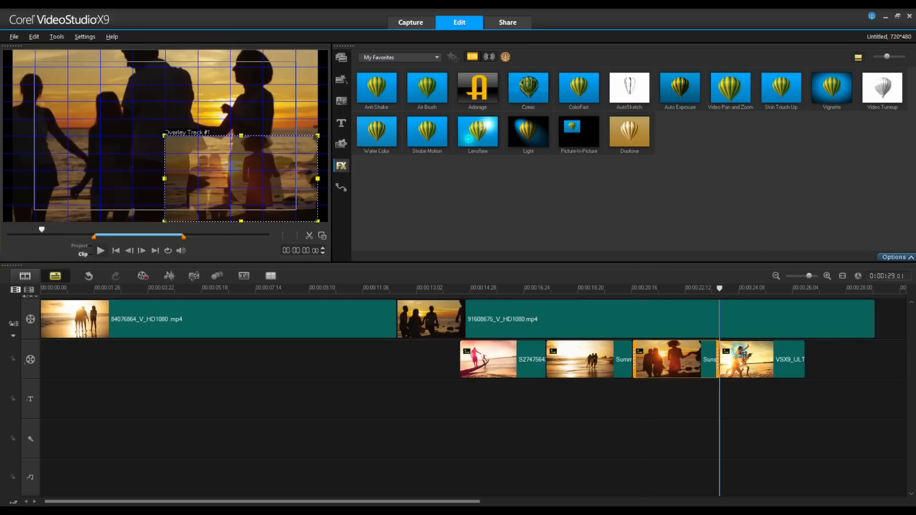
pyautogui.click(744, 292)
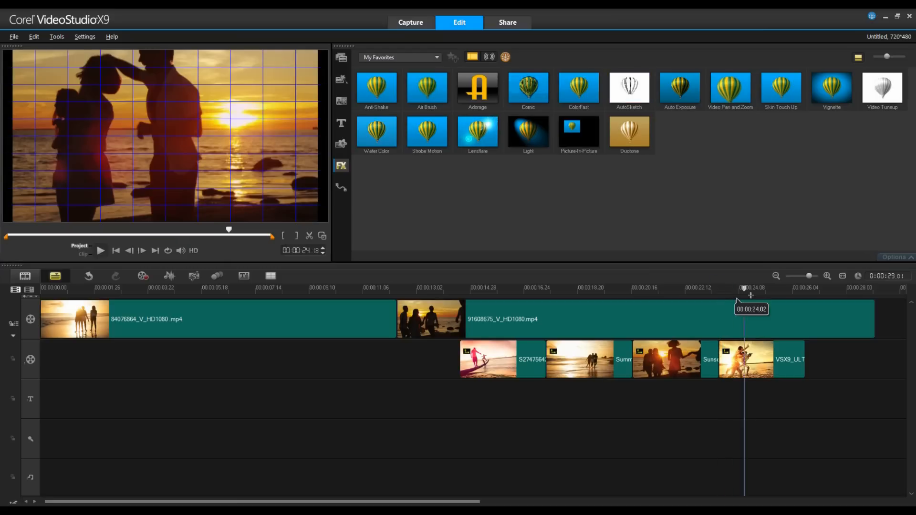
pyautogui.click(766, 360)
pyautogui.rightClick(110, 119)
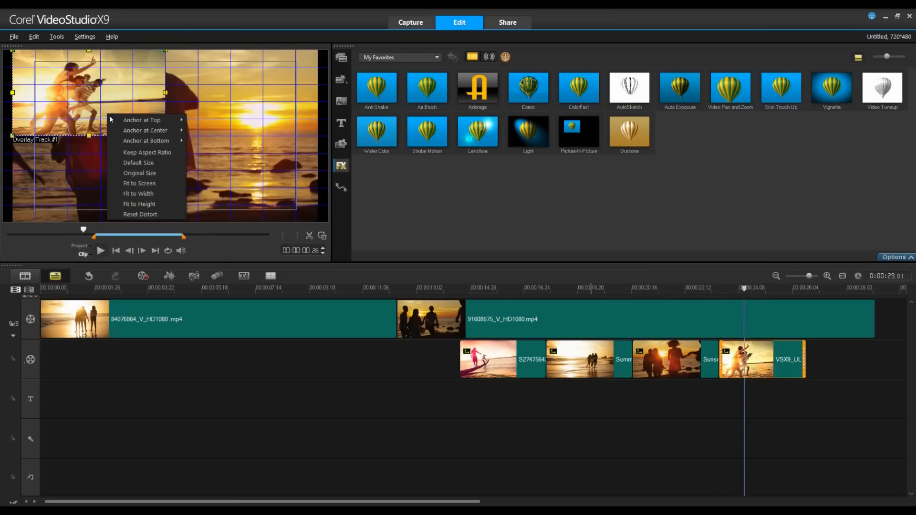
pyautogui.moveTo(162, 140)
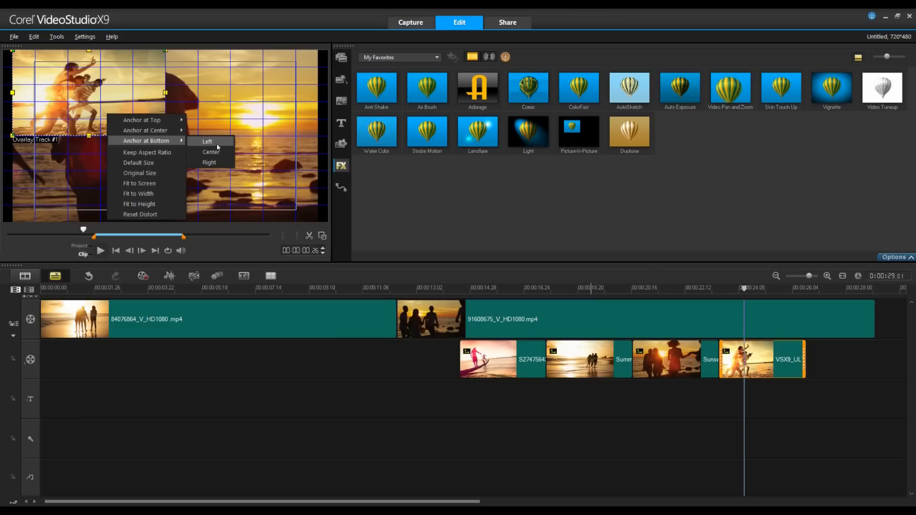
pyautogui.click(217, 145)
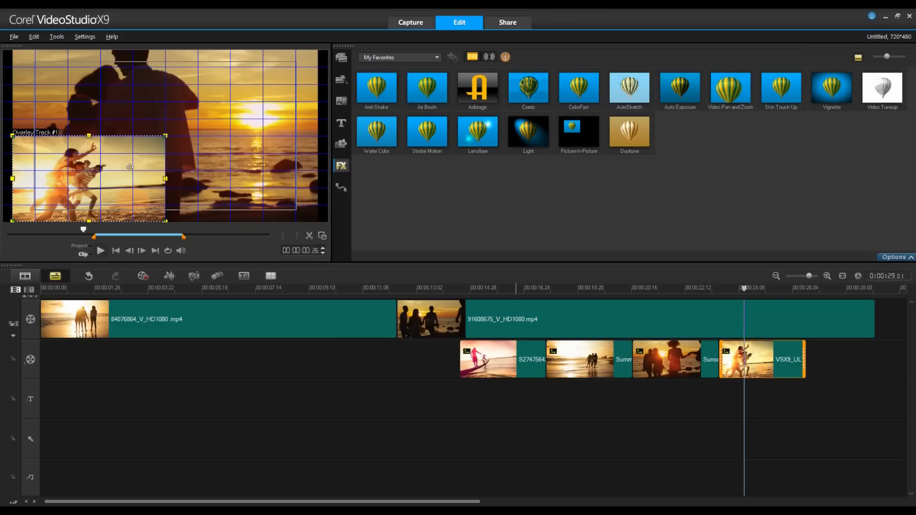
# Step: Play the project from just before the first overlay photo through the end of the fourth
pyautogui.click(457, 403)
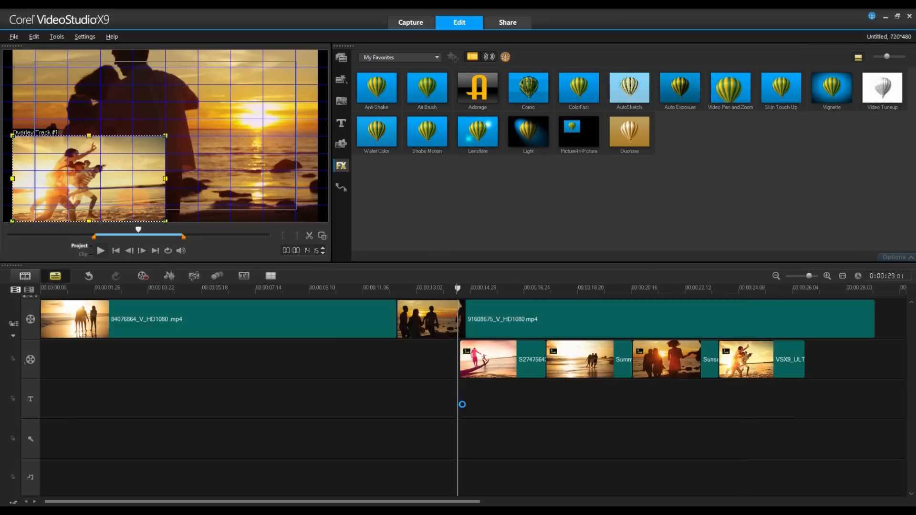
pyautogui.press('space')
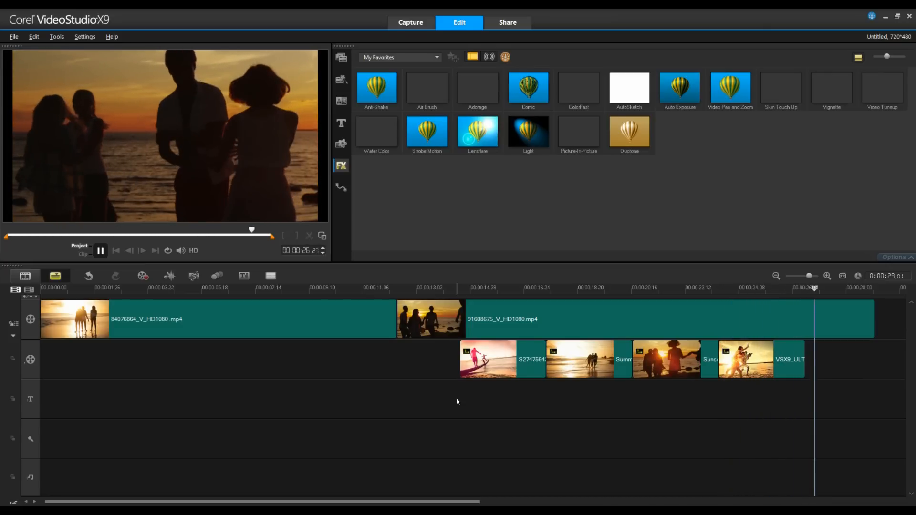
pyautogui.click(747, 359)
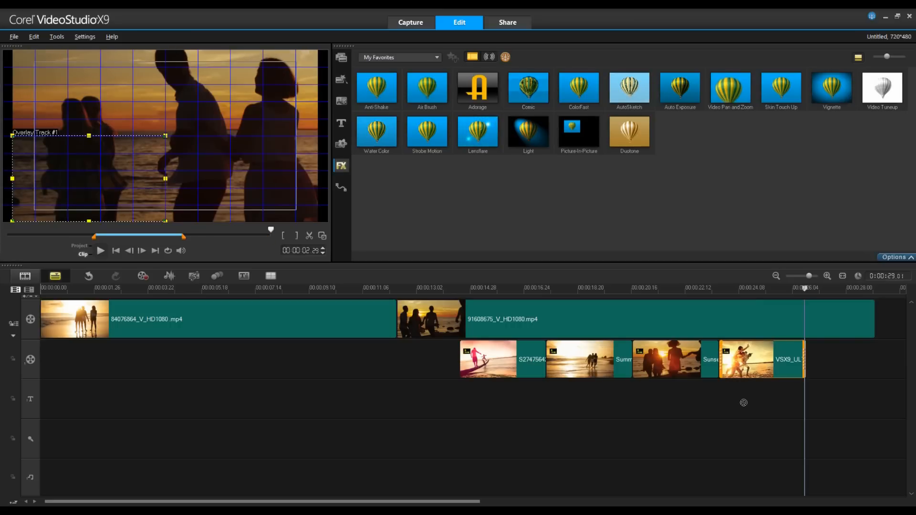
# Step: Set the number of overlay tracks to 4 in the Track Manager
pyautogui.click(29, 290)
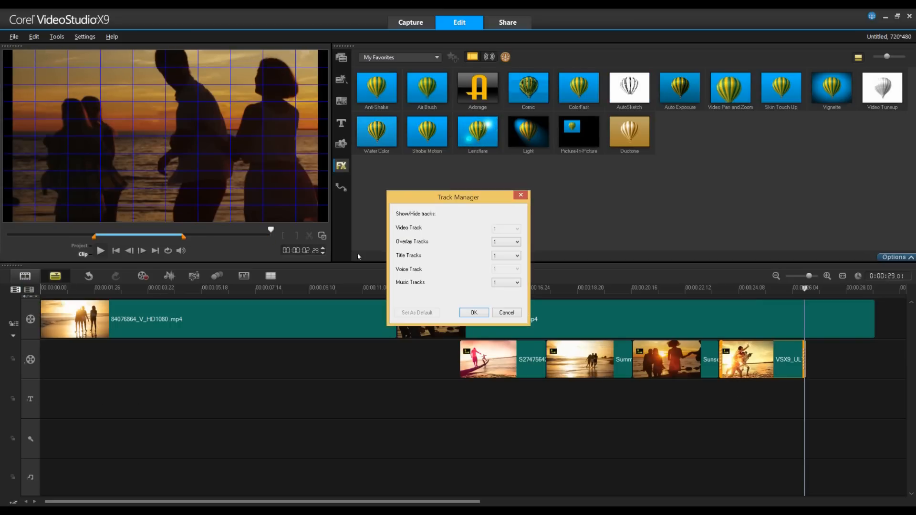
pyautogui.click(505, 241)
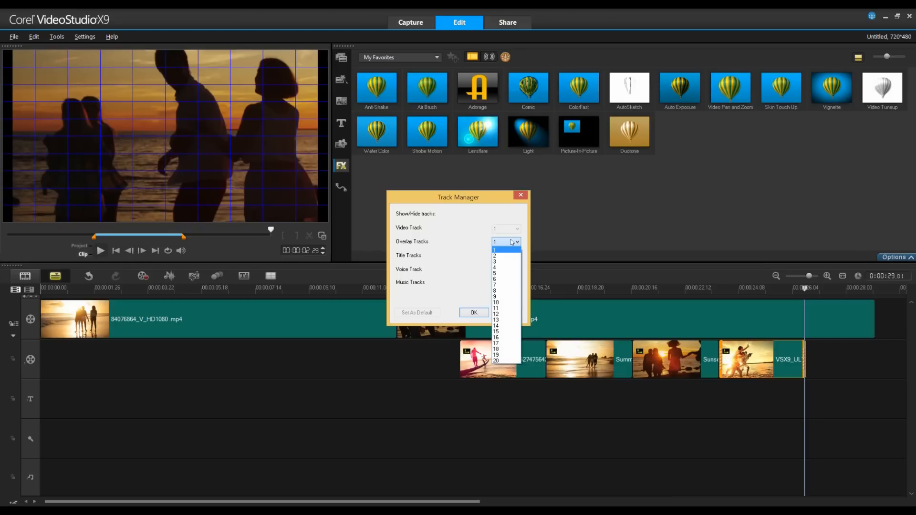
pyautogui.click(510, 268)
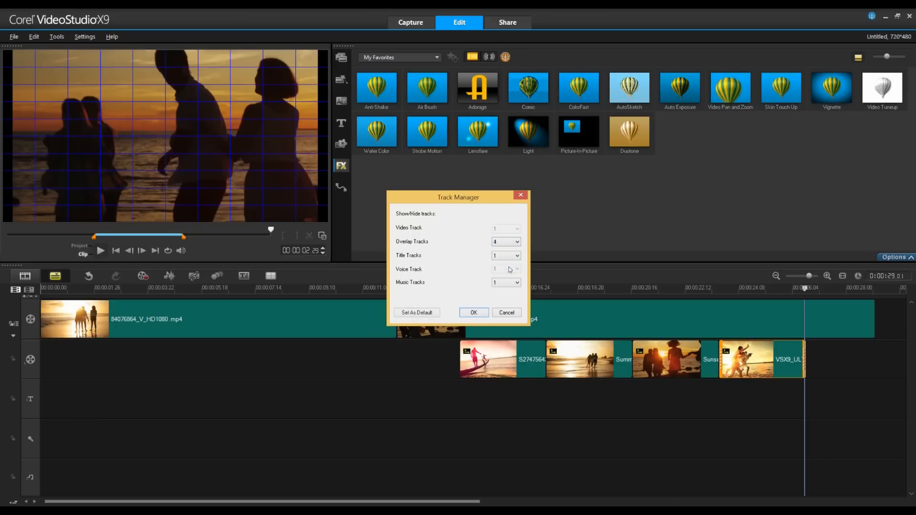
pyautogui.click(475, 313)
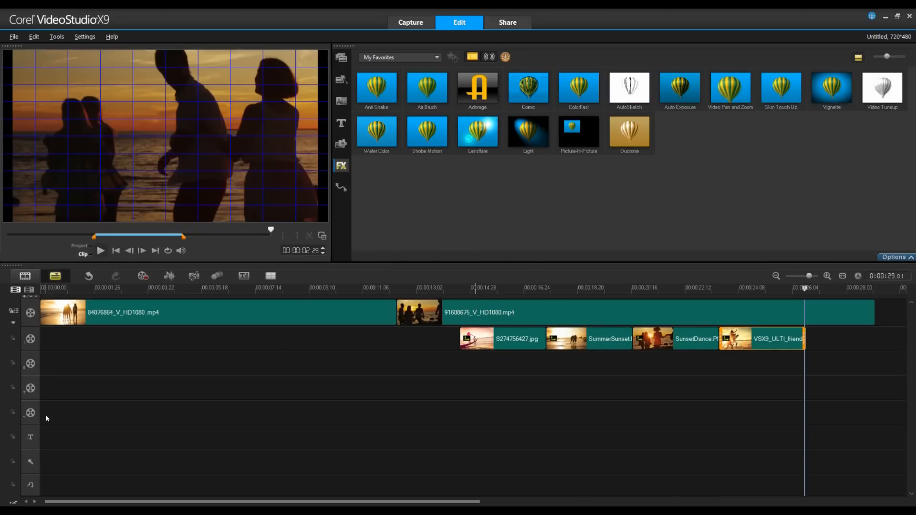
# Step: Move SummerSunset, SunsetDance and the VSX9_ULTI photo onto overlay tracks 2, 3 and 4, each starting about one second after the previous photo
pyautogui.click(590, 341)
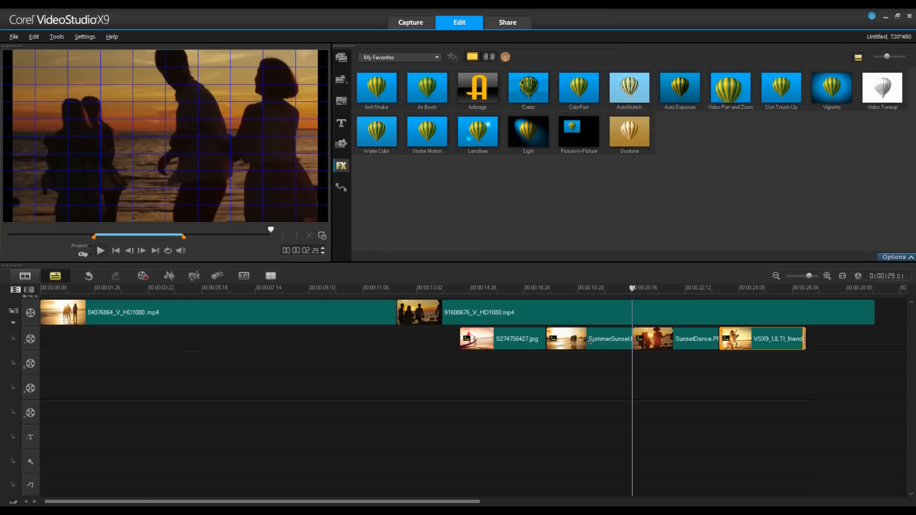
pyautogui.moveTo(518, 373); pyautogui.dragTo(584, 373)
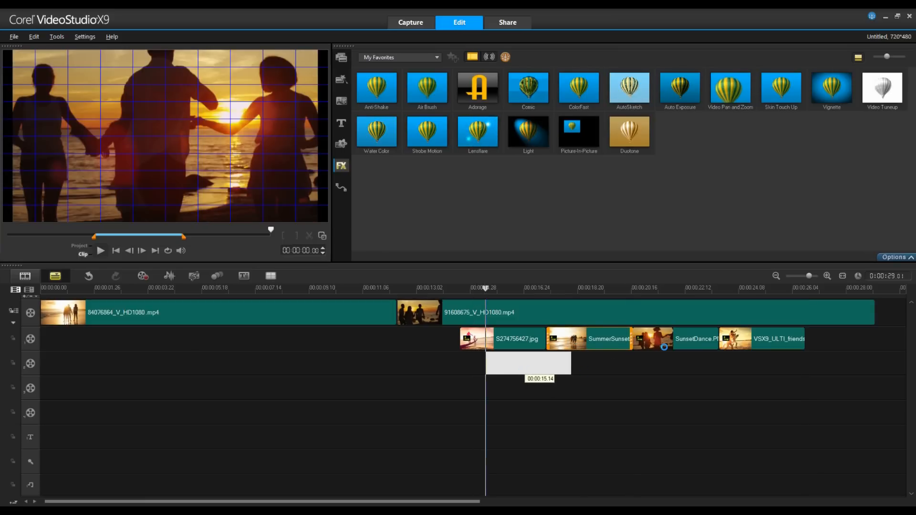
pyautogui.moveTo(661, 342); pyautogui.dragTo(538, 398)
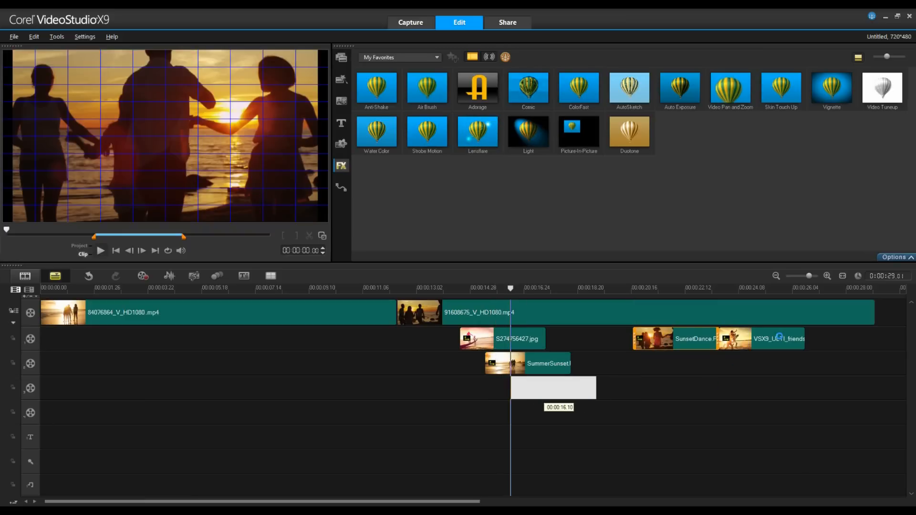
pyautogui.moveTo(759, 343); pyautogui.dragTo(583, 424)
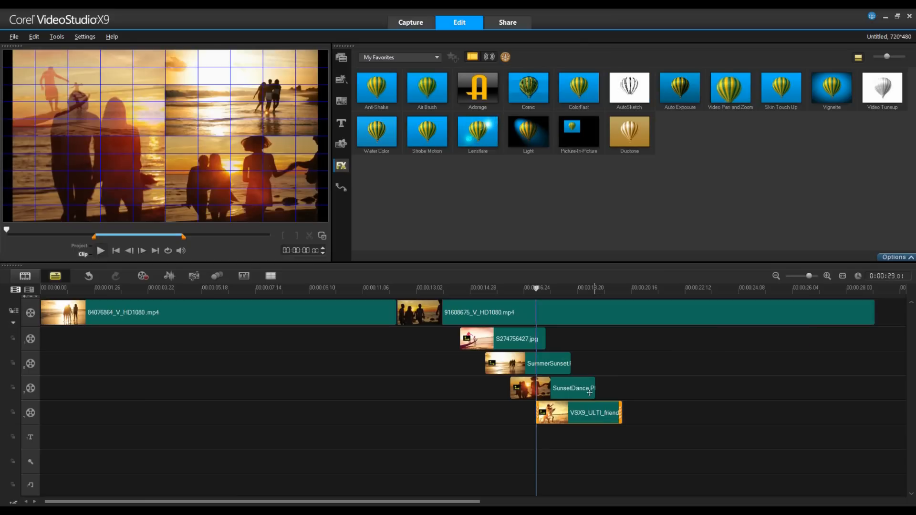
# Step: Extend the ends of the first three overlay photos so that all four overlap, ending one shortly after another
pyautogui.click(543, 343)
pyautogui.moveTo(552, 344); pyautogui.dragTo(575, 370)
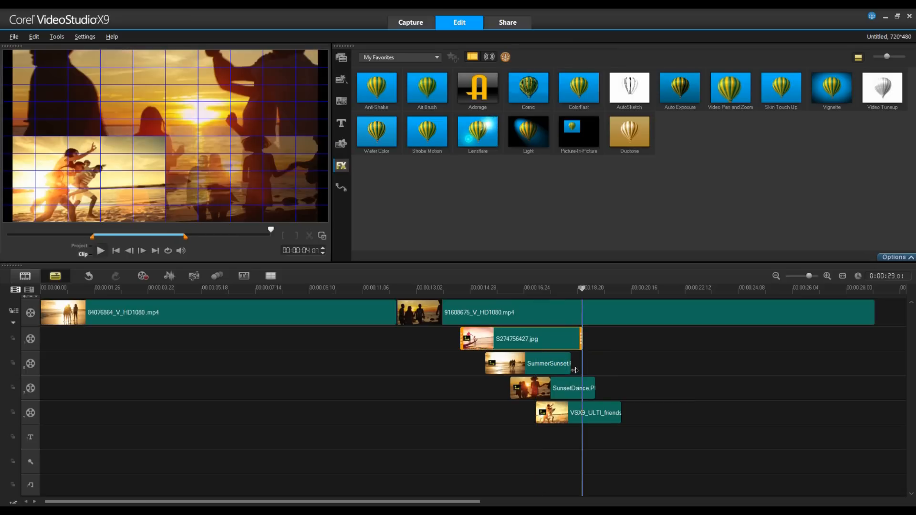
pyautogui.click(607, 369)
pyautogui.moveTo(603, 368); pyautogui.dragTo(599, 416)
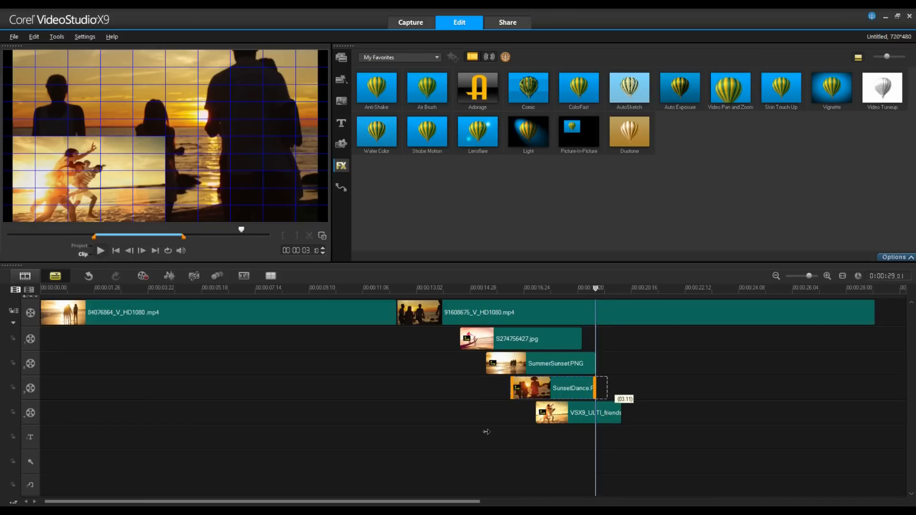
# Step: Play the project from about 00:00:14.00 to review the overlapping overlay photos
pyautogui.moveTo(450, 432); pyautogui.dragTo(450, 433)
pyautogui.click(444, 428)
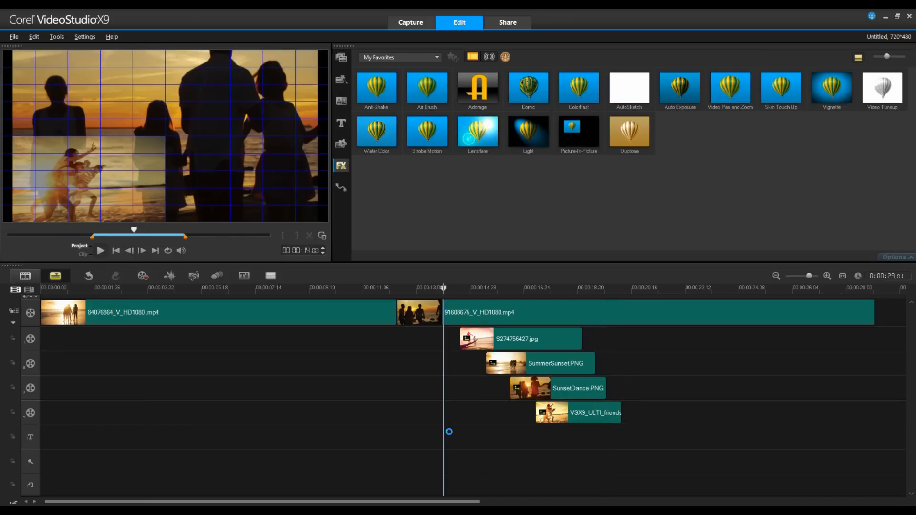
pyautogui.press('space')
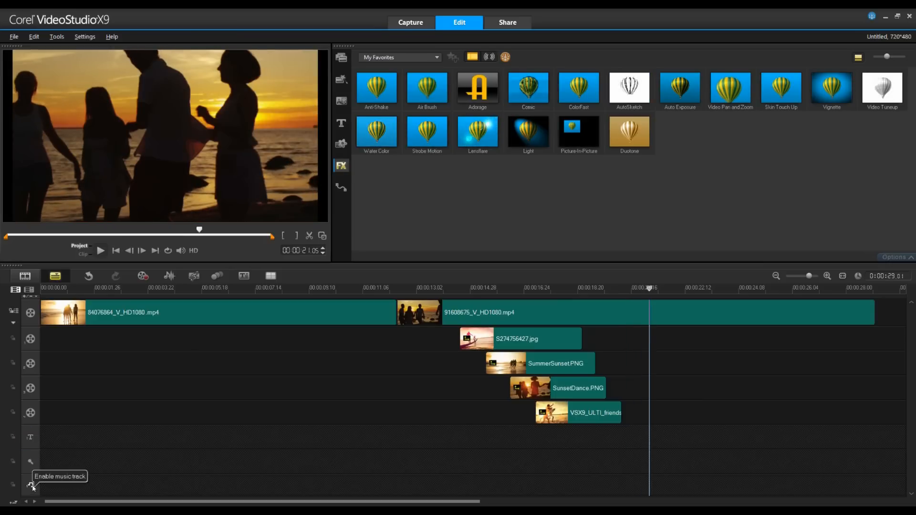
# Step: Show all visible tracks in the timeline and set the number of overlay tracks to 5
pyautogui.click(17, 292)
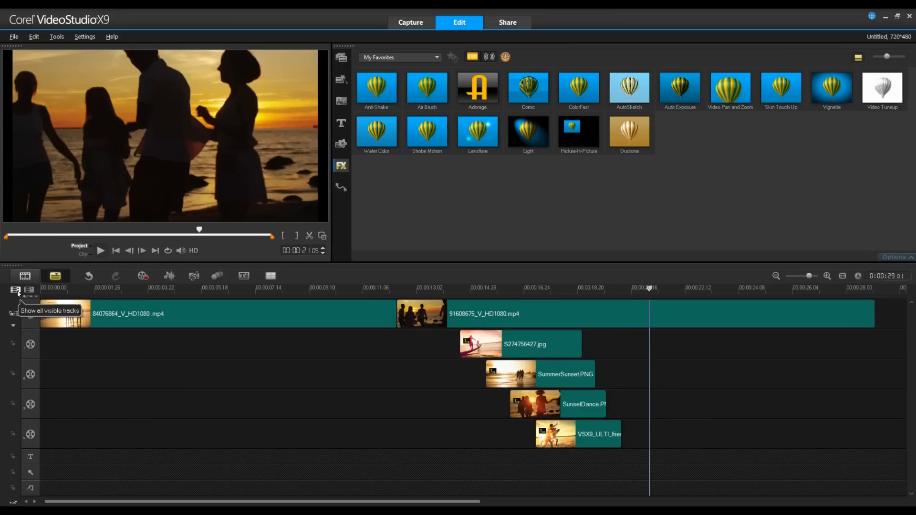
pyautogui.click(17, 291)
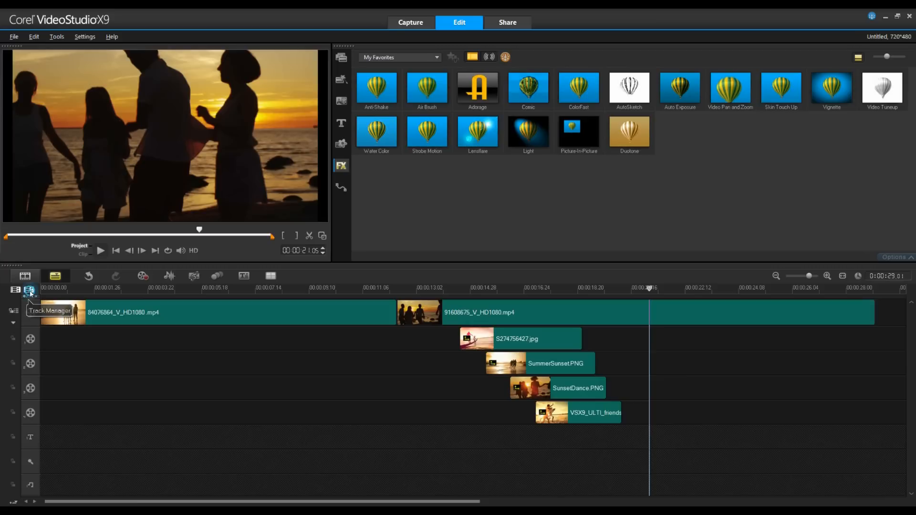
pyautogui.click(27, 290)
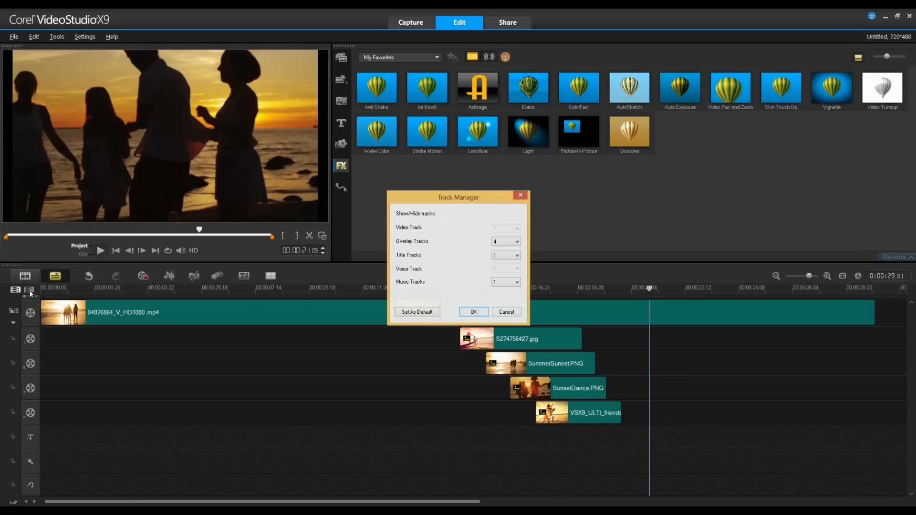
pyautogui.click(517, 242)
pyautogui.click(506, 273)
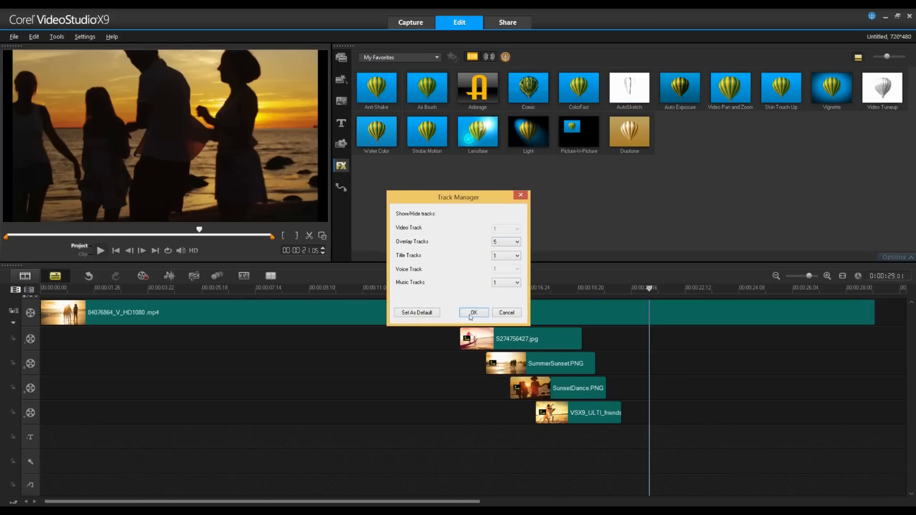
pyautogui.click(474, 312)
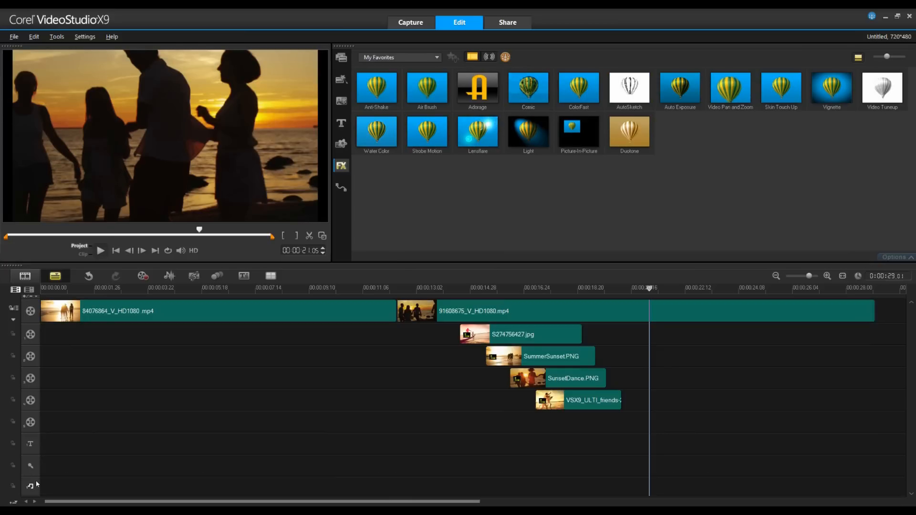
# Step: Try deleting the first video clip, 84076864_V_HD1080, without ripple editing on the overlay tracks, and undo the deletion
pyautogui.click(24, 279)
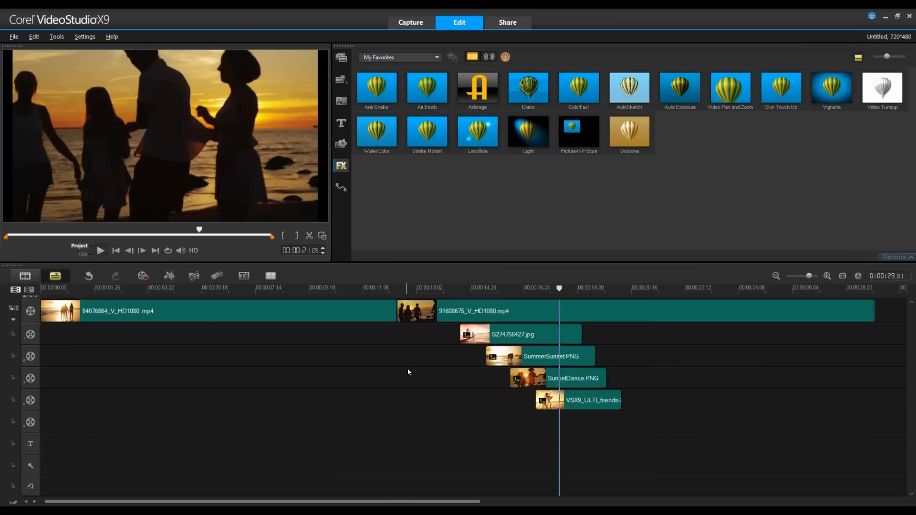
pyautogui.click(396, 321)
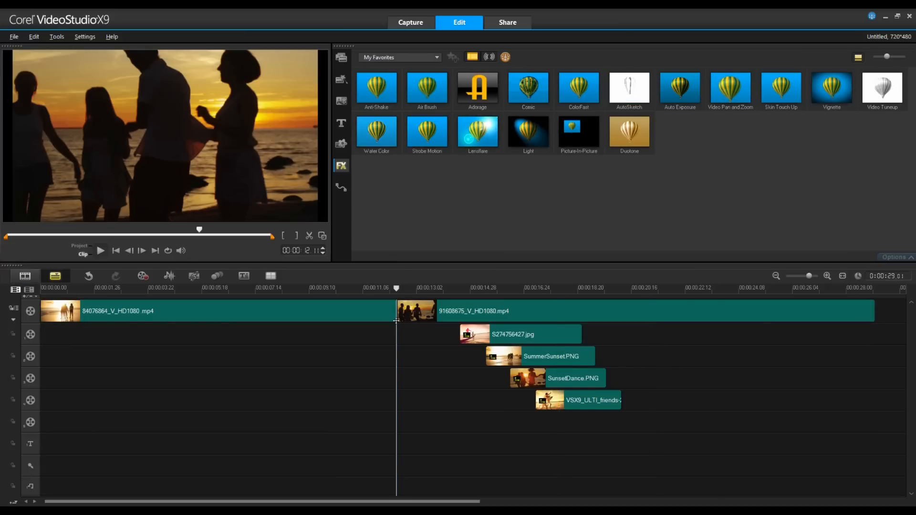
pyautogui.click(395, 315)
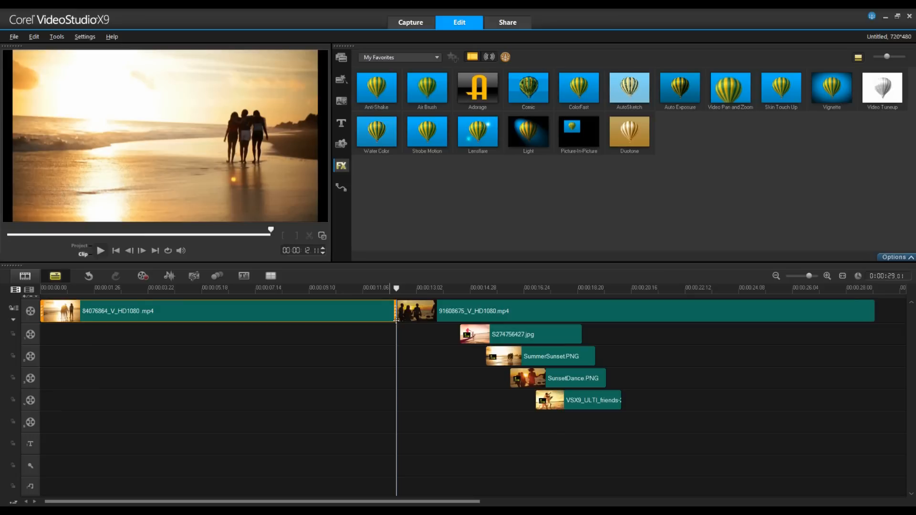
pyautogui.press('Delete')
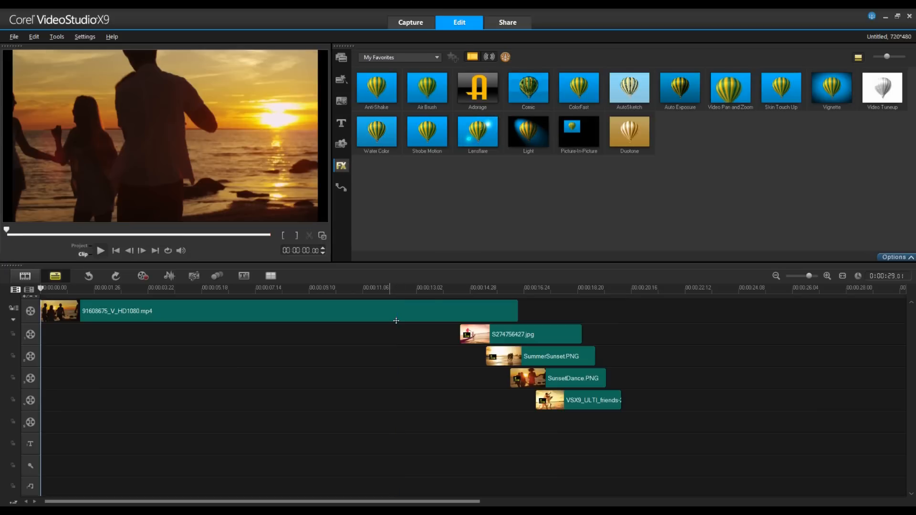
pyautogui.hotkey('ctrl', 'z')
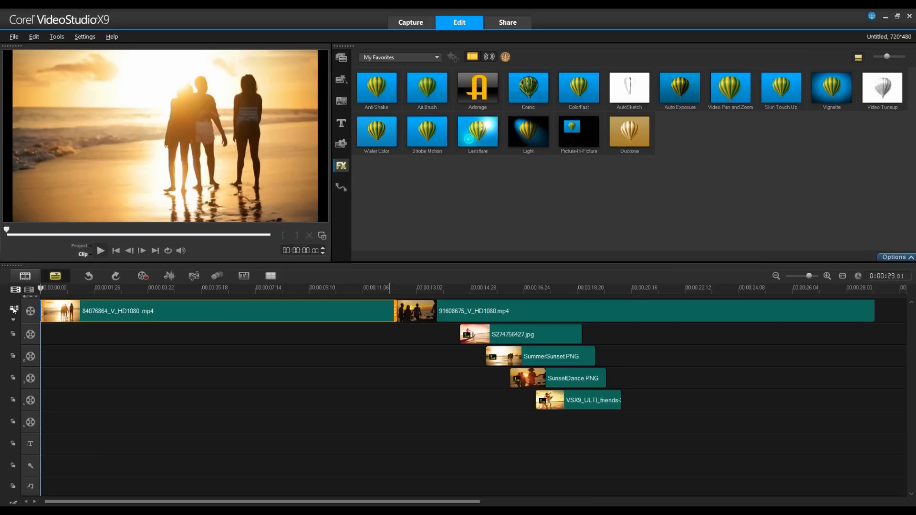
# Step: Enable ripple editing for the four overlay tracks holding photos and delete the first video clip, 84076864_V_HD1080
pyautogui.click(13, 334)
pyautogui.click(13, 356)
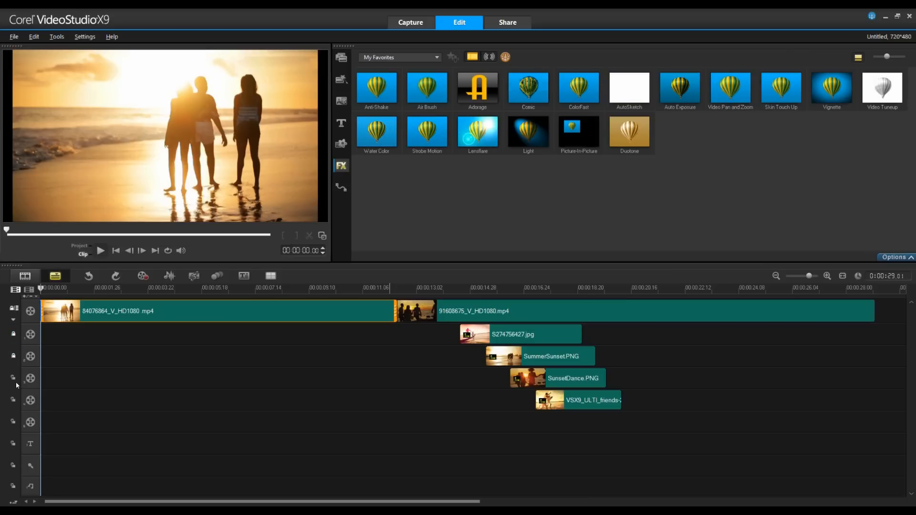
pyautogui.click(13, 378)
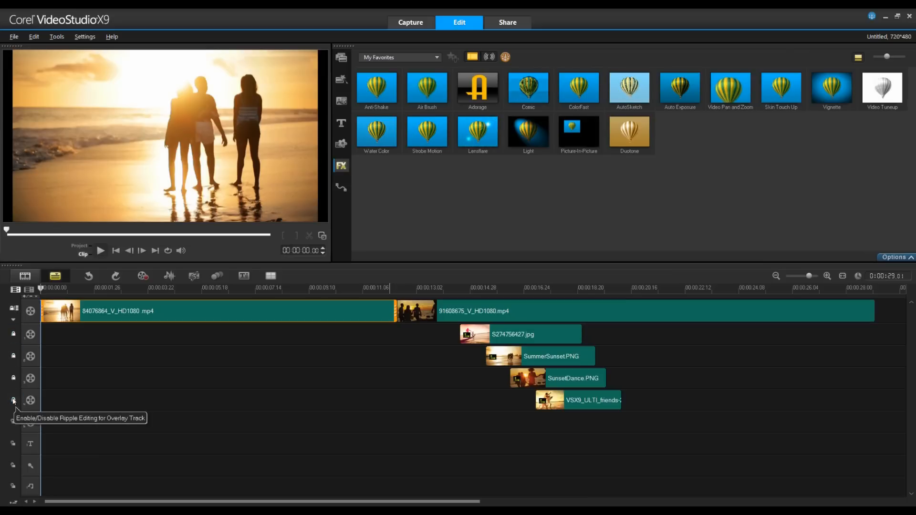
pyautogui.click(13, 401)
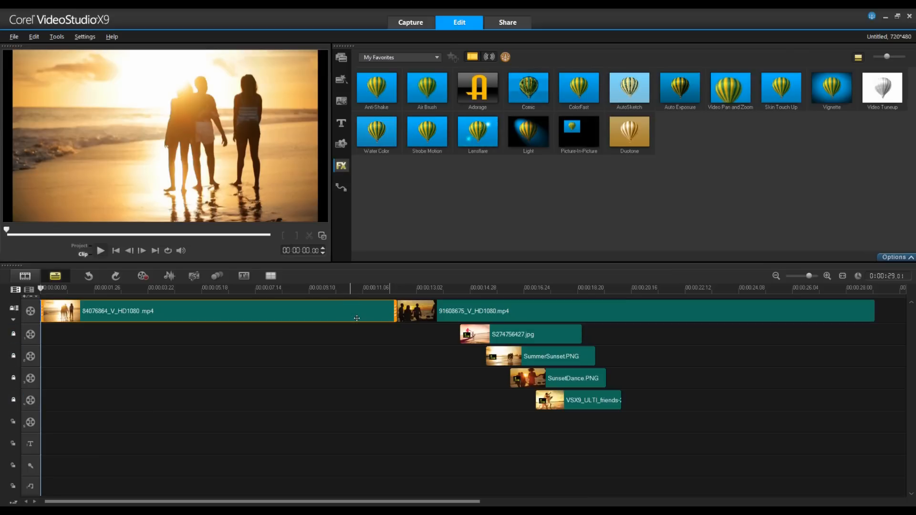
pyautogui.press('Delete')
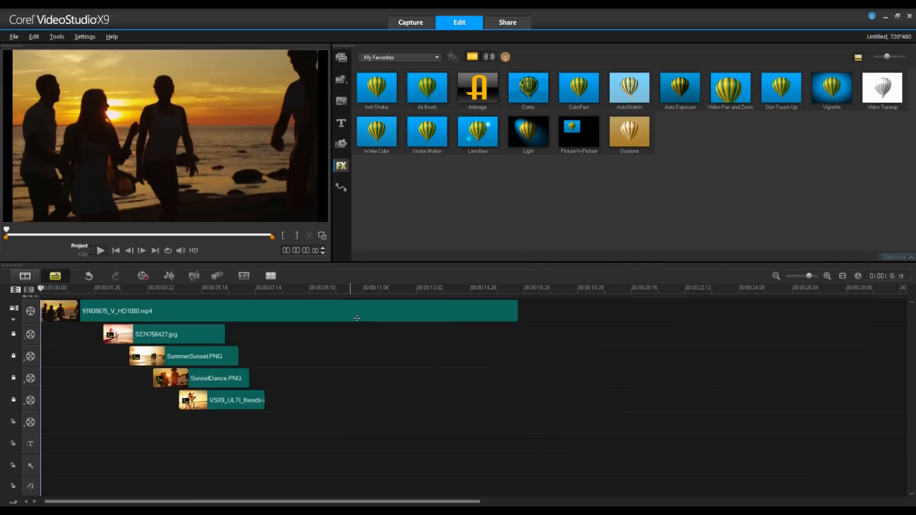
# Step: Trim the end of the remaining video clip, 91608675_V_HD1080, to a length of about 00:00:09.26
pyautogui.click(514, 317)
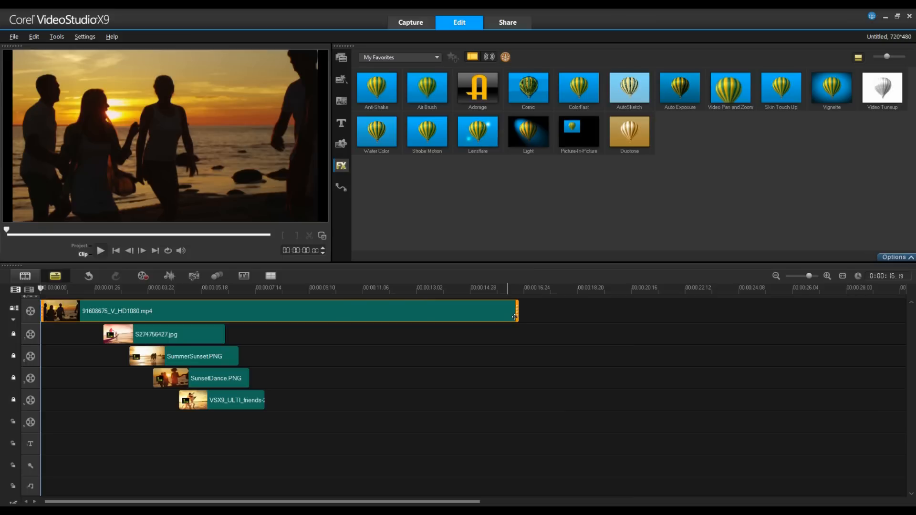
pyautogui.moveTo(515, 317); pyautogui.dragTo(326, 316)
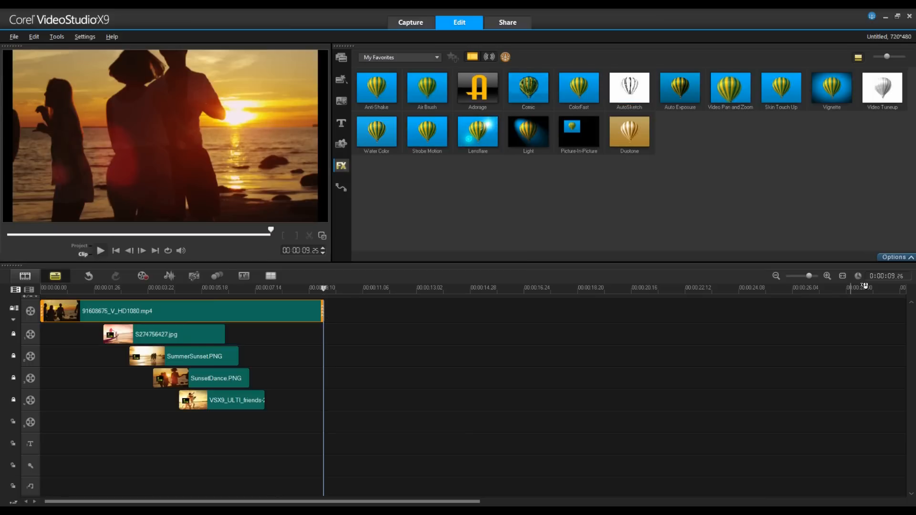
# Step: Open the video clip's Video options and play the whole project in the enlarged preview
pyautogui.click(895, 257)
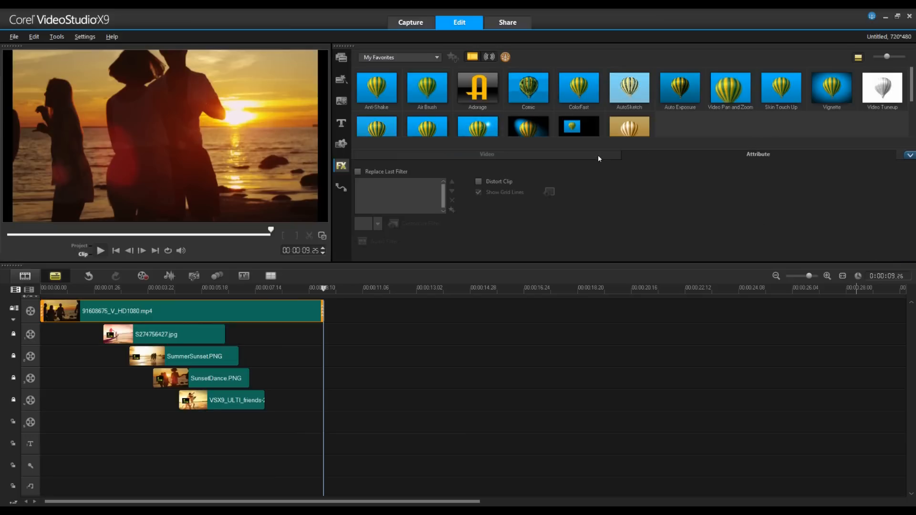
pyautogui.click(599, 157)
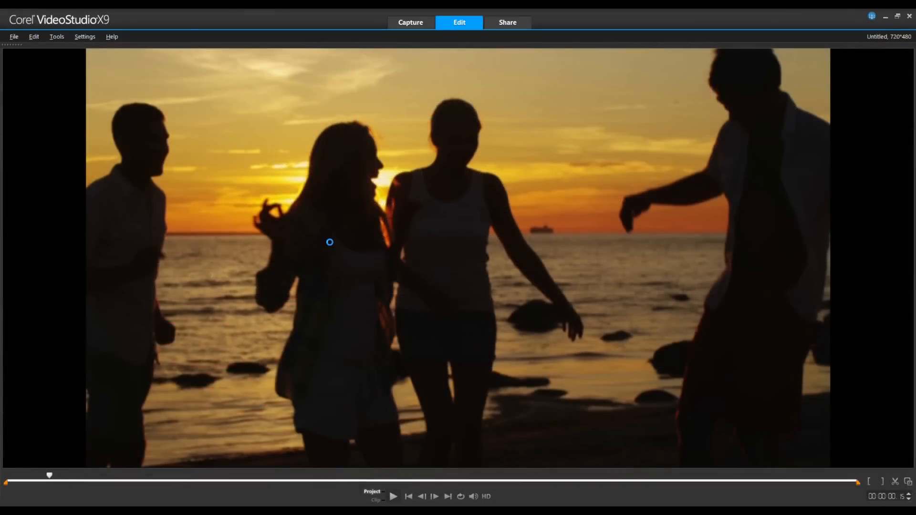
pyautogui.press('space')
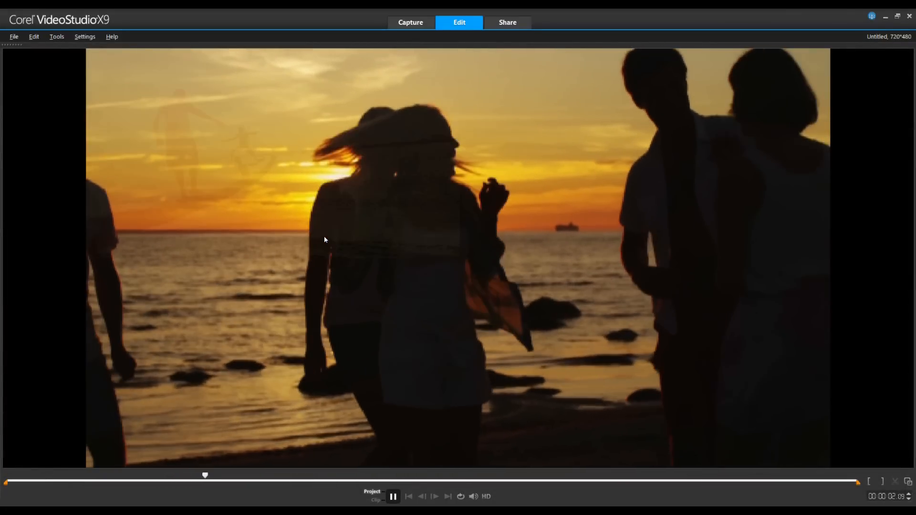